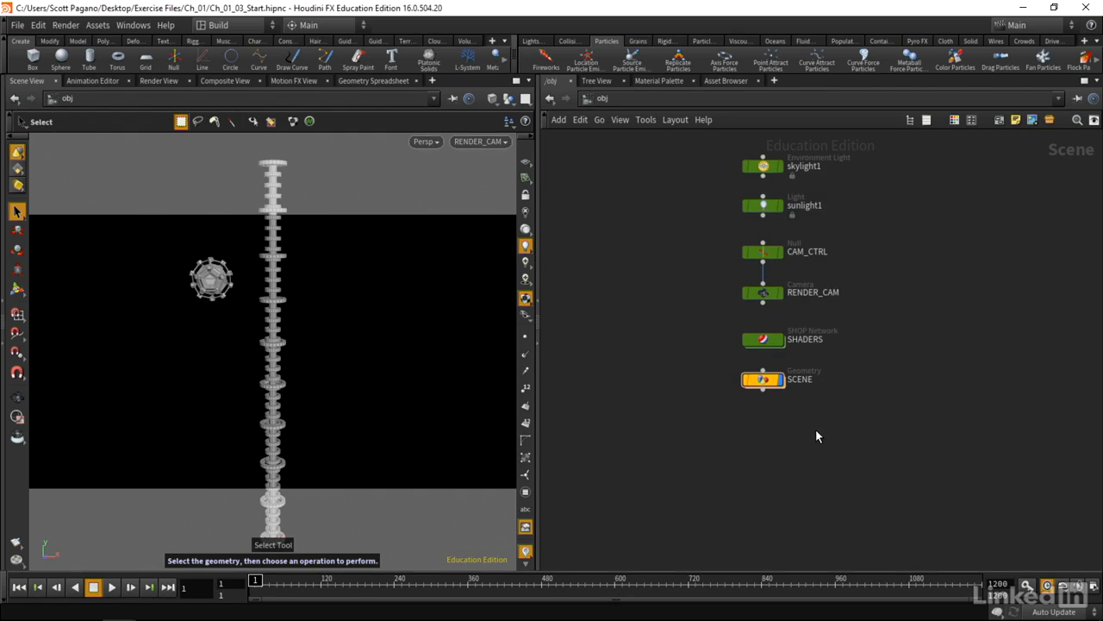
Add a Geometry object below SCENE in the object network and name it PARTICLE_SOURCE.
{"action": "key", "text": "Tab"}
{"action": "type", "text": "geo"}
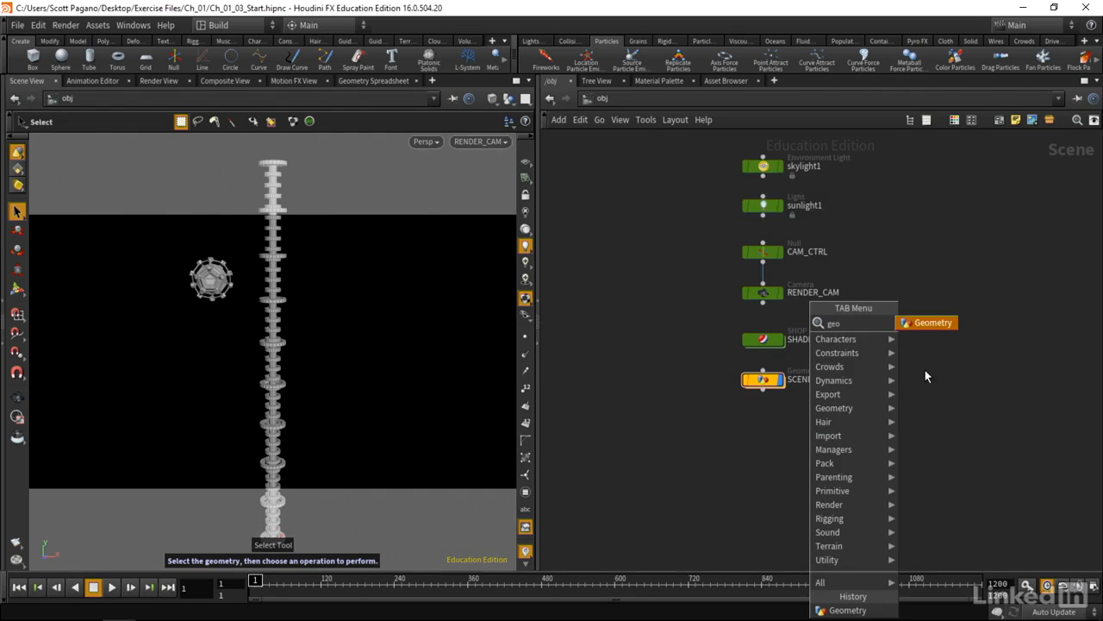
{"action": "left_click", "coordinate": [938, 321]}
{"action": "left_click", "coordinate": [790, 421]}
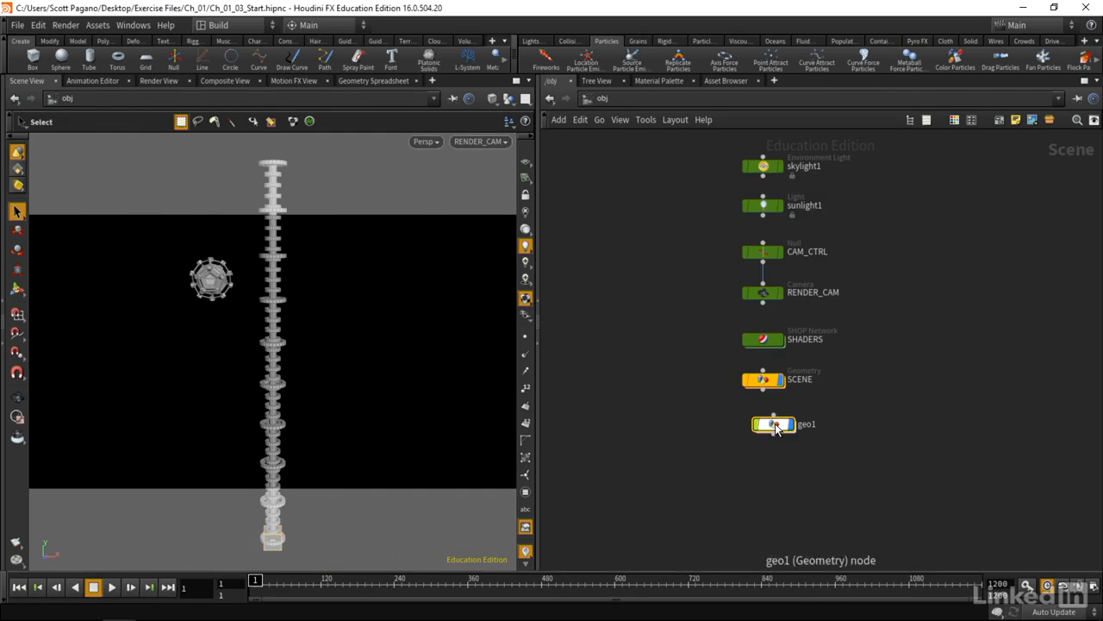
{"action": "double_click", "coordinate": [802, 420]}
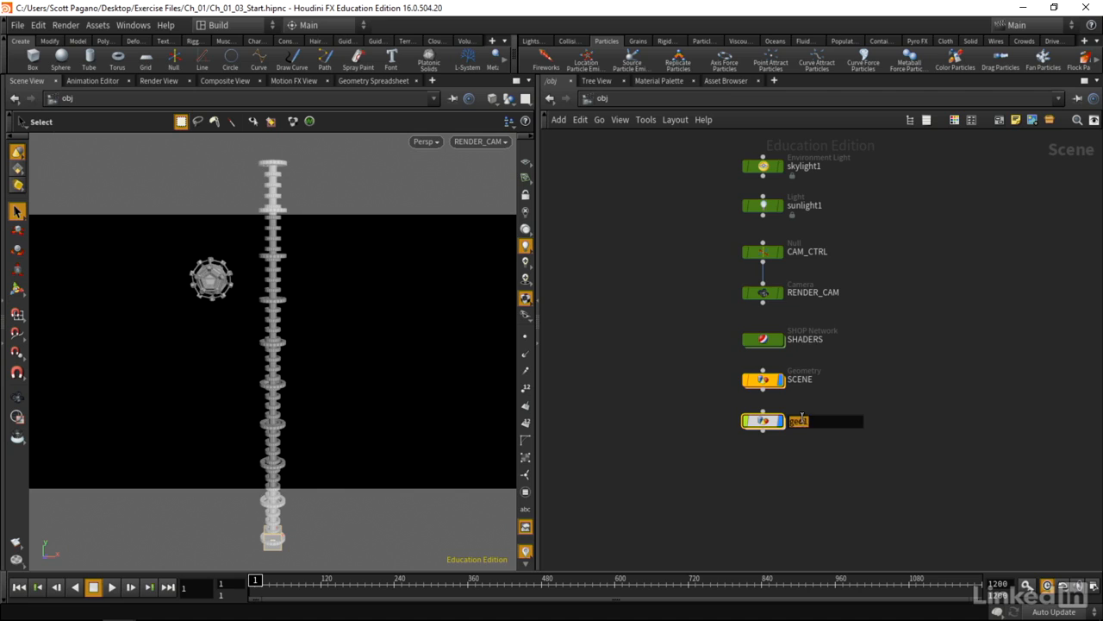
{"action": "type", "text": "PARTICLE_SO"}
{"action": "key", "text": "Return"}
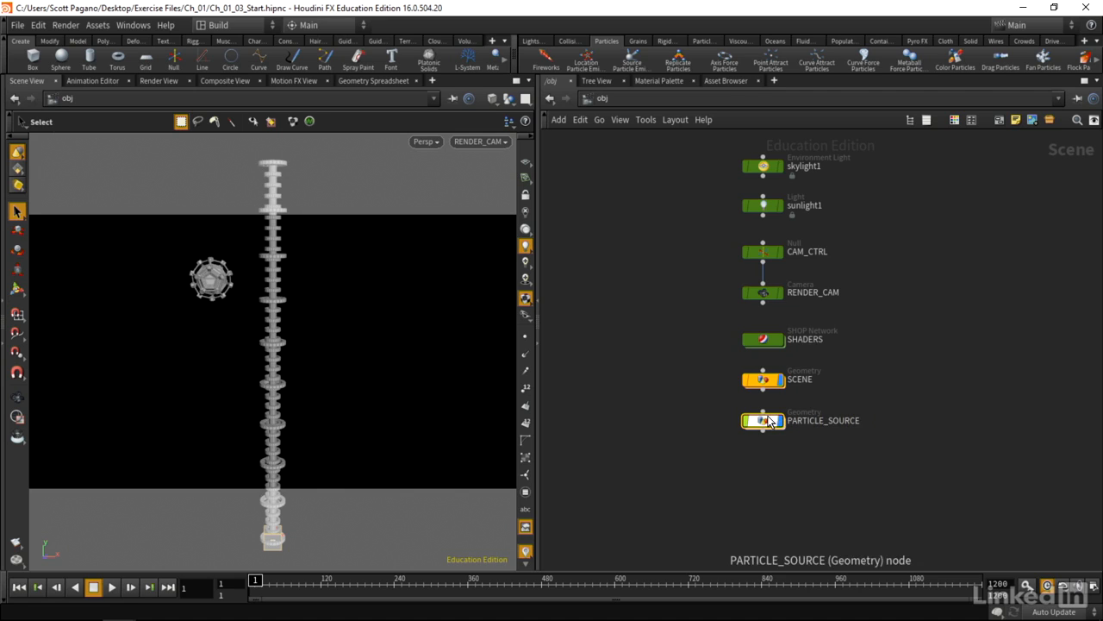
Inside PARTICLE_SOURCE, delete the default file node and place an Object Merge node.
{"action": "key", "text": "i"}
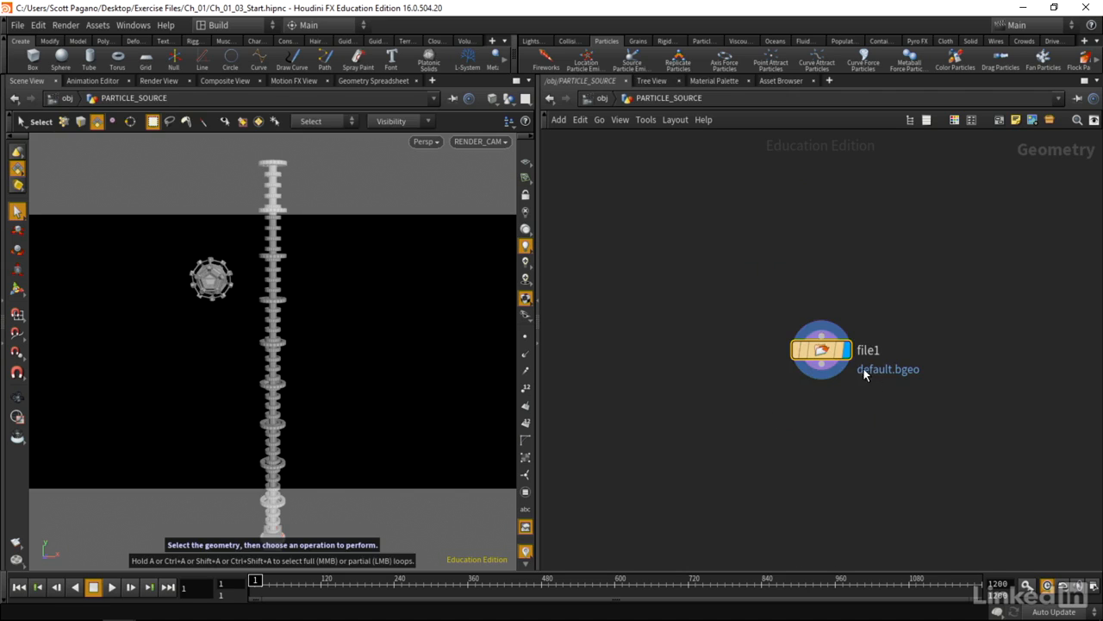
{"action": "key", "text": "Delete"}
{"action": "key", "text": "Tab"}
{"action": "type", "text": "obj"}
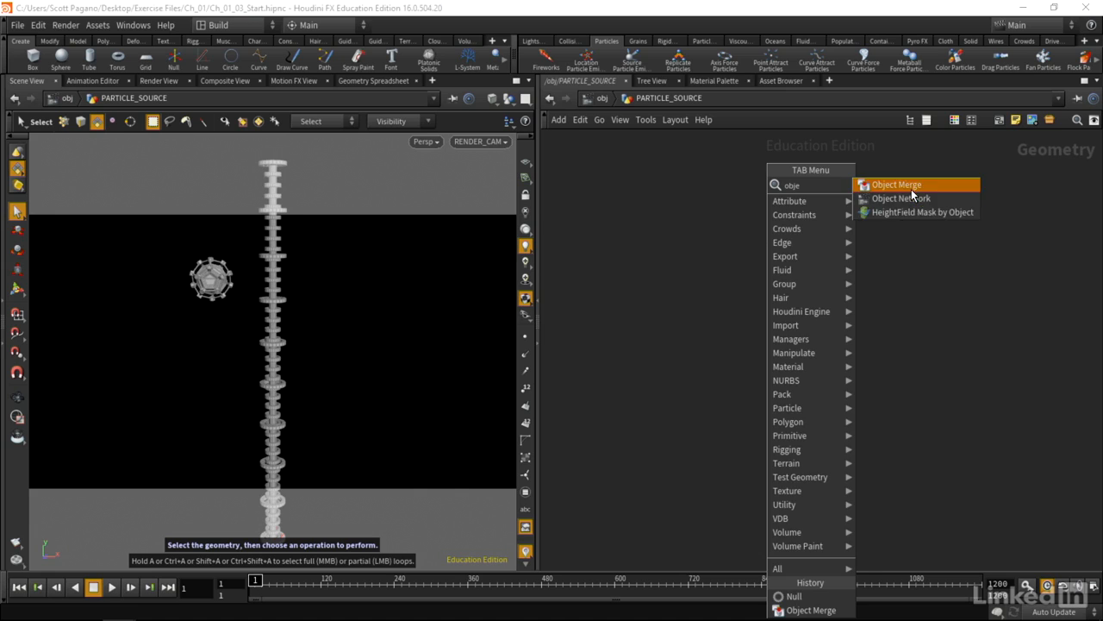
{"action": "left_click", "coordinate": [902, 187]}
{"action": "left_click", "coordinate": [760, 276]}
Set the Object Merge node's Object 1 to _outForParticleSource from the SCENE object.
{"action": "key", "text": "p"}
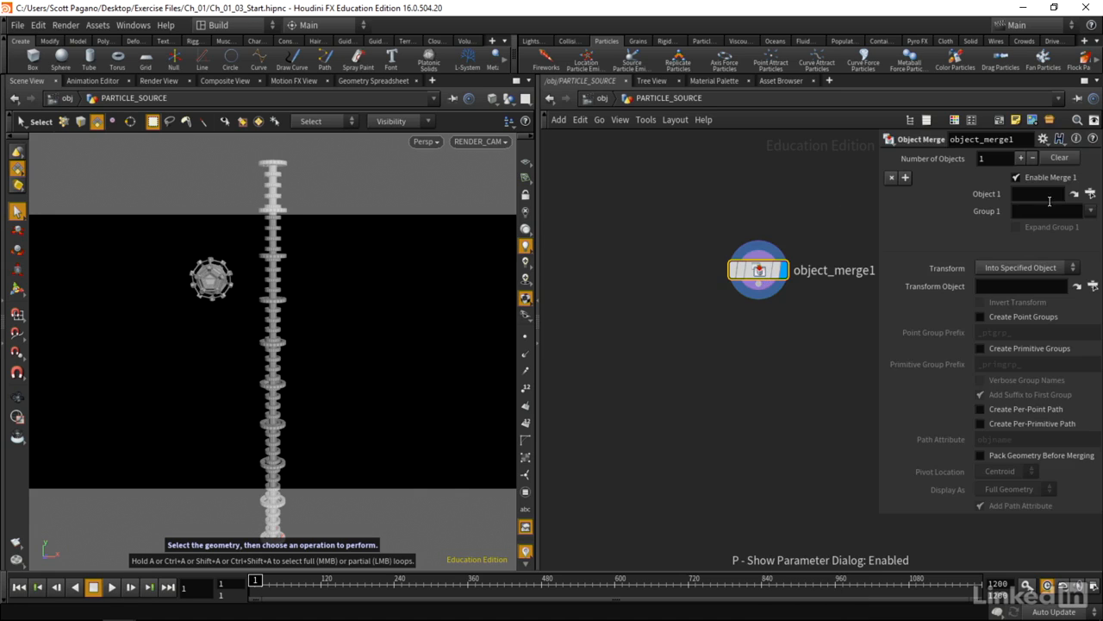
{"action": "left_click", "coordinate": [1090, 194]}
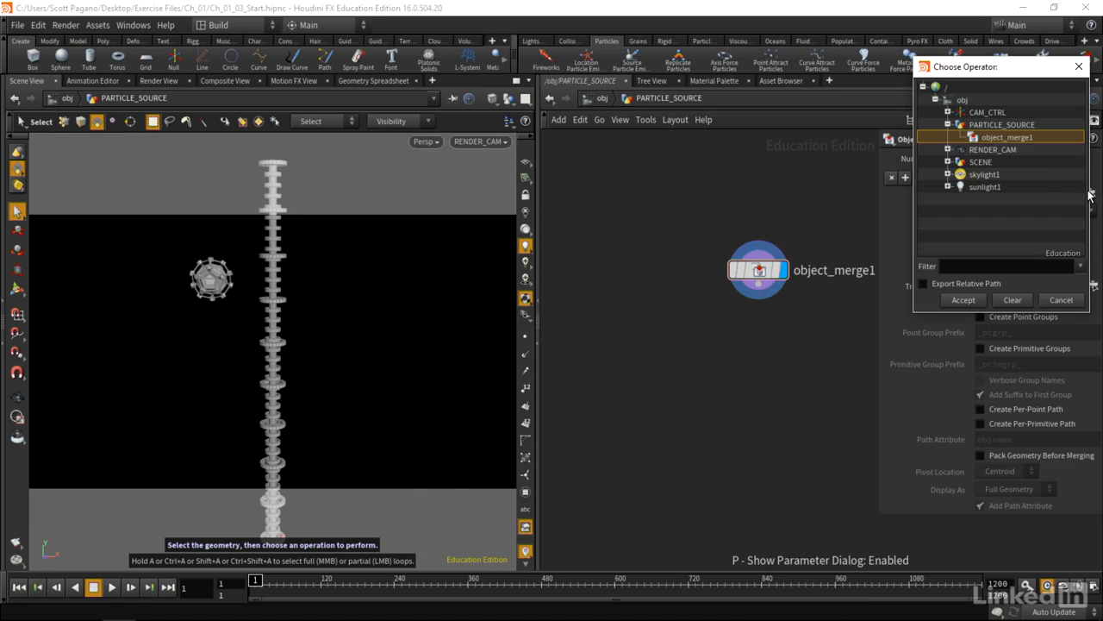
{"action": "left_click", "coordinate": [948, 162]}
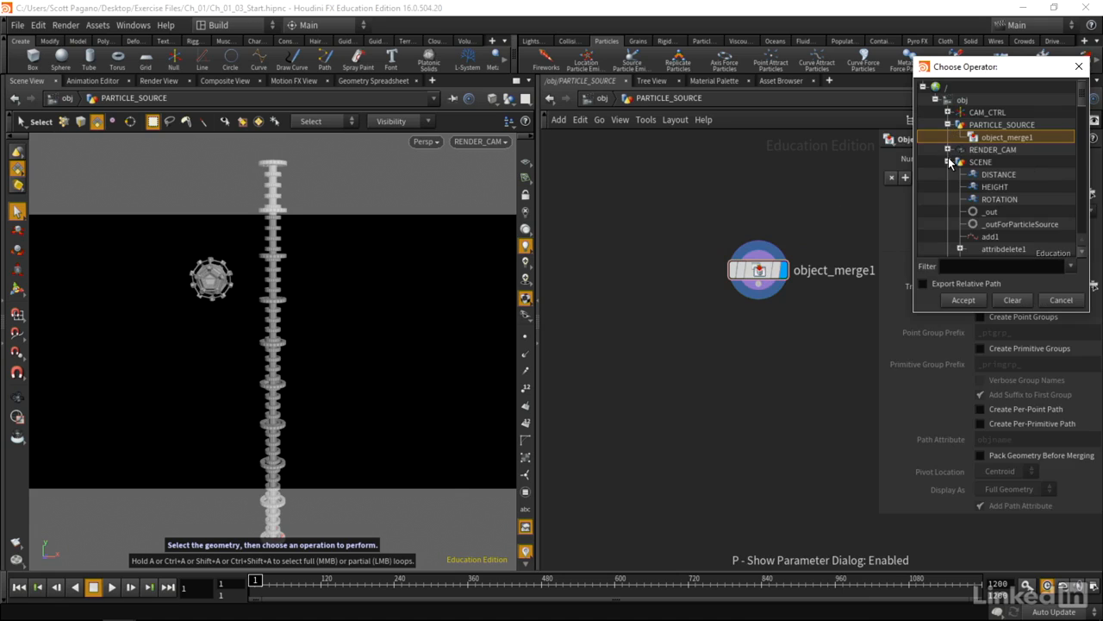
{"action": "left_click", "coordinate": [1024, 226]}
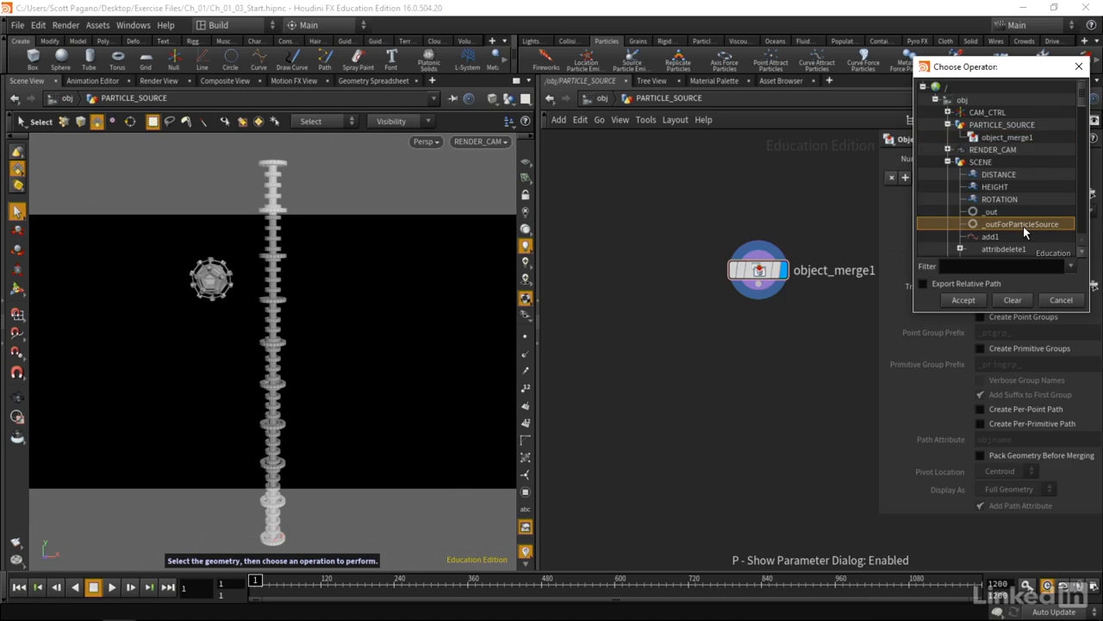
{"action": "left_click", "coordinate": [967, 300]}
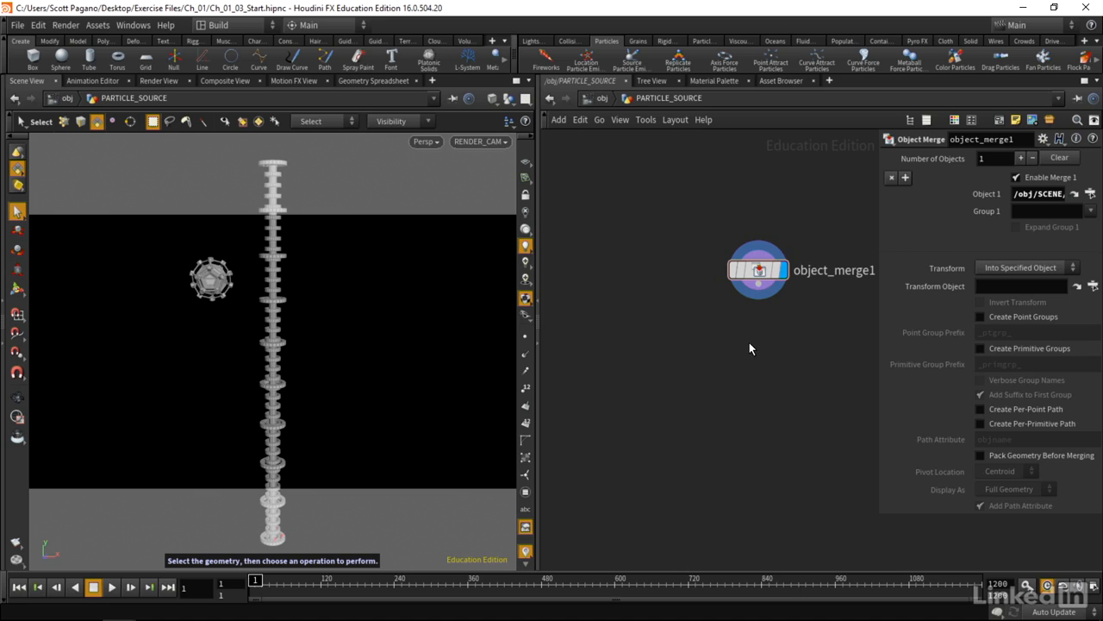
Add a Null fed by the Object Merge node, make it the displayed node, and name it _out.
{"action": "key", "text": "Tab"}
{"action": "type", "text": "nu"}
{"action": "left_click", "coordinate": [858, 185]}
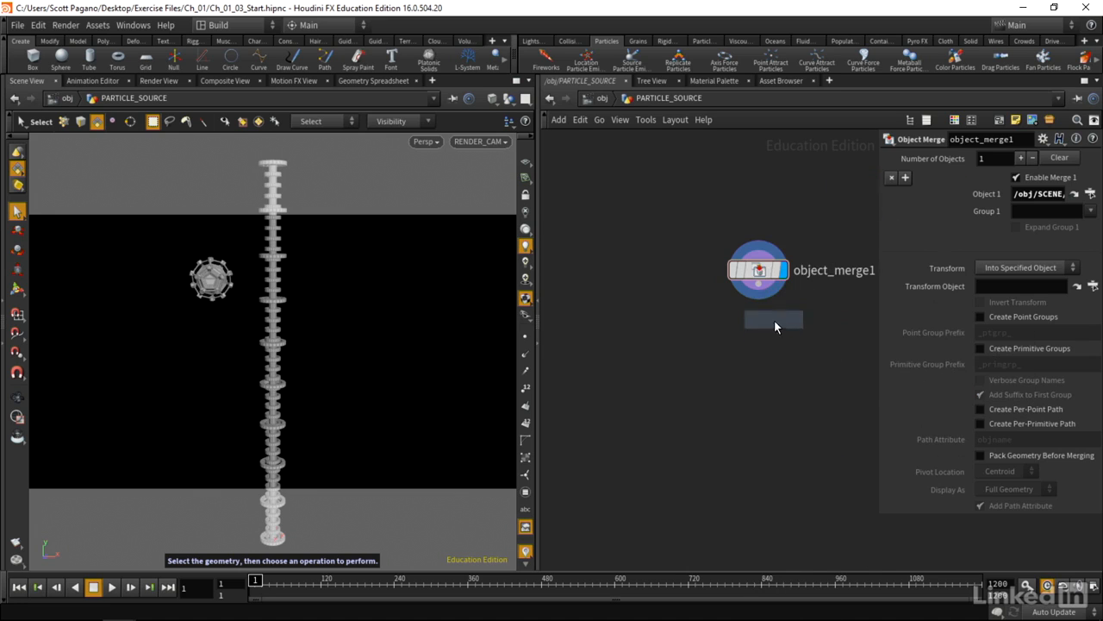
{"action": "left_click", "coordinate": [763, 343]}
{"action": "left_click", "coordinate": [759, 285]}
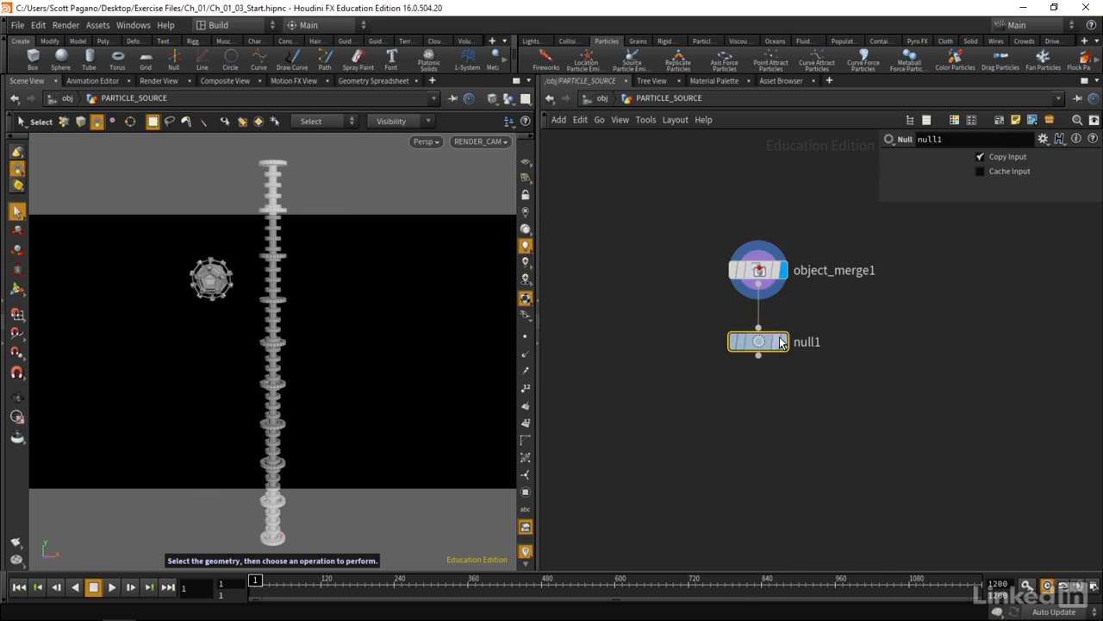
{"action": "left_click", "coordinate": [758, 329]}
{"action": "double_click", "coordinate": [806, 342]}
{"action": "type", "text": "_out"}
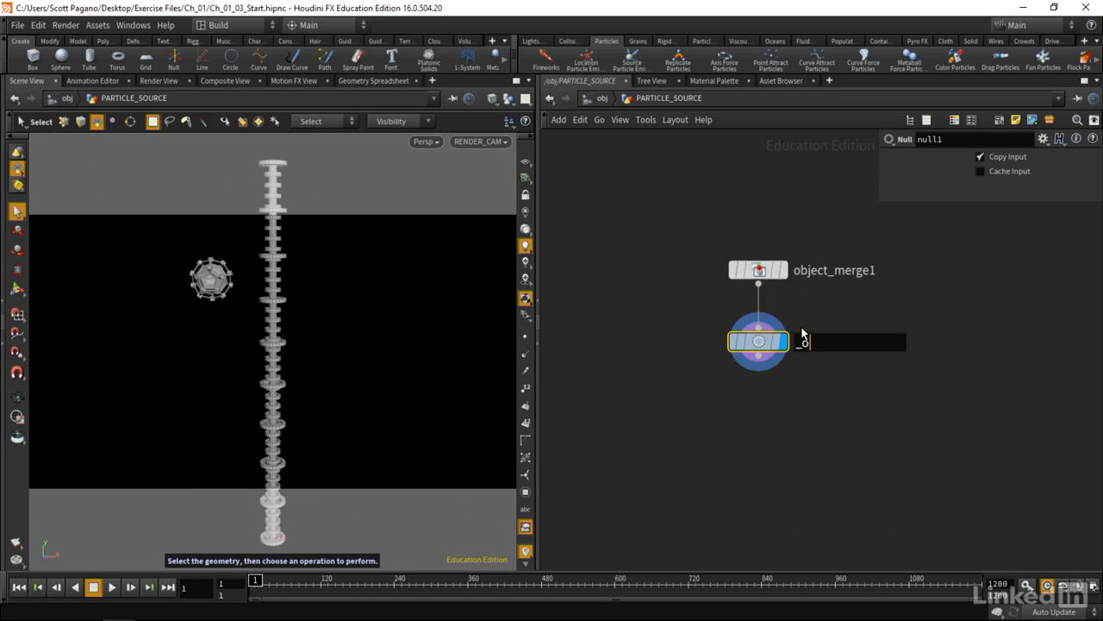
{"action": "key", "text": "Return"}
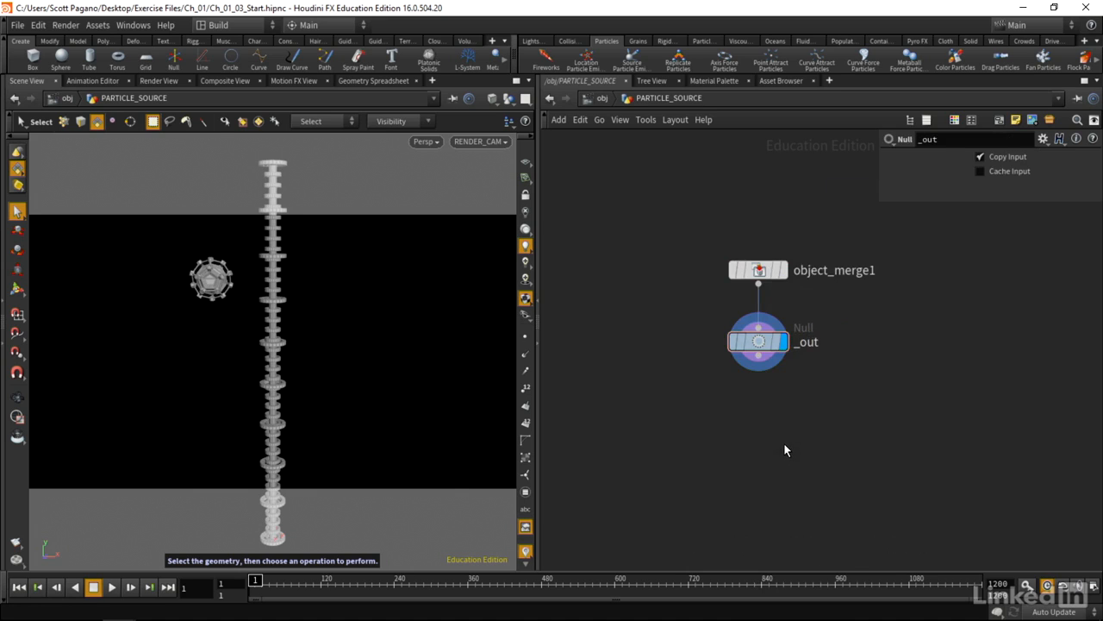
Return to the object level and color the PARTICLE_SOURCE node pale yellow.
{"action": "key", "text": "u"}
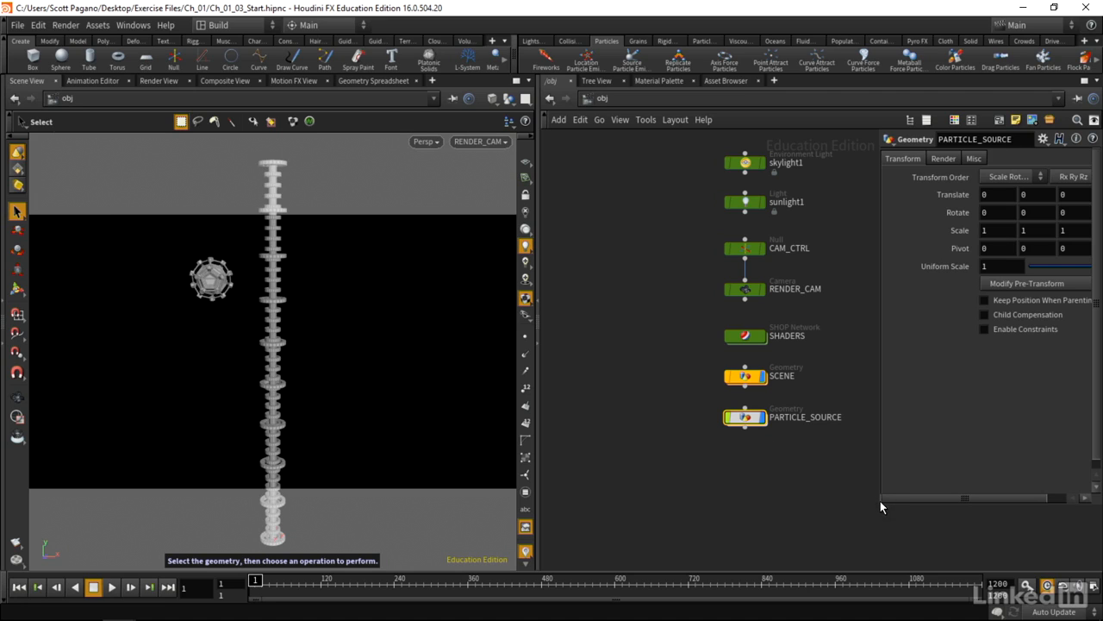
{"action": "left_click_drag", "start_coordinate": [882, 506], "coordinate": [891, 355]}
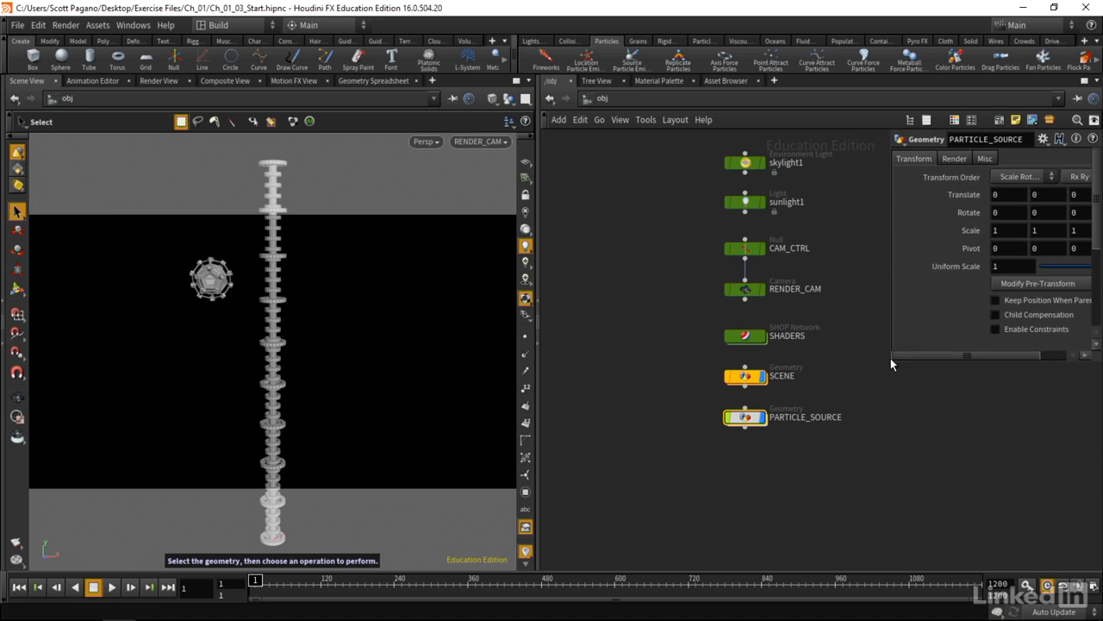
{"action": "key", "text": "c"}
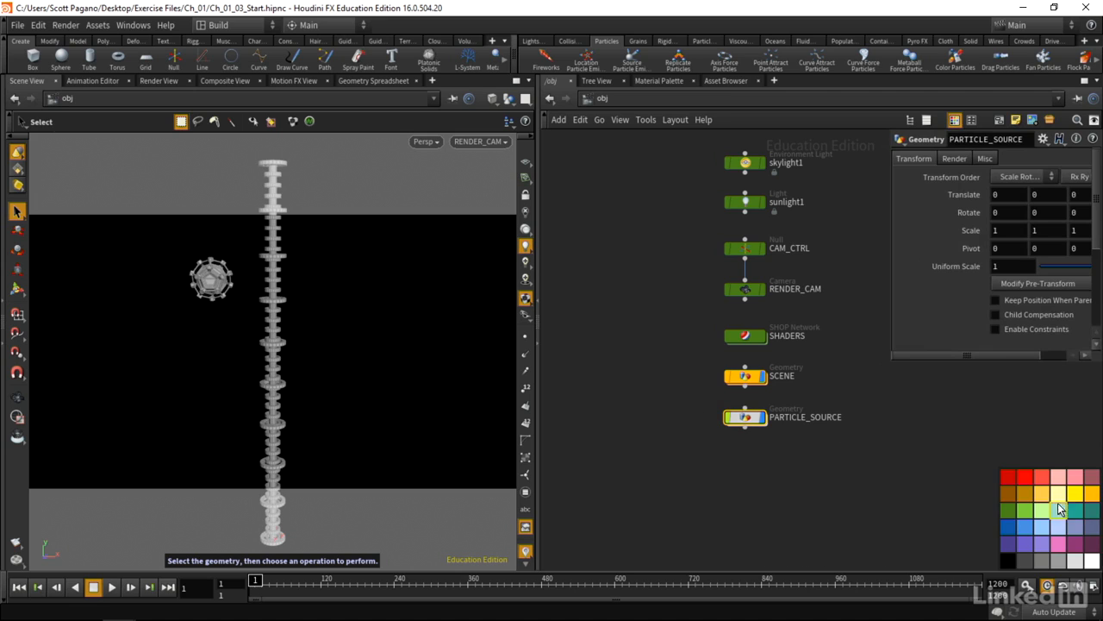
{"action": "left_click", "coordinate": [1074, 494]}
{"action": "scroll", "coordinate": [724, 428], "scroll_direction": "up", "scroll_amount": 3}
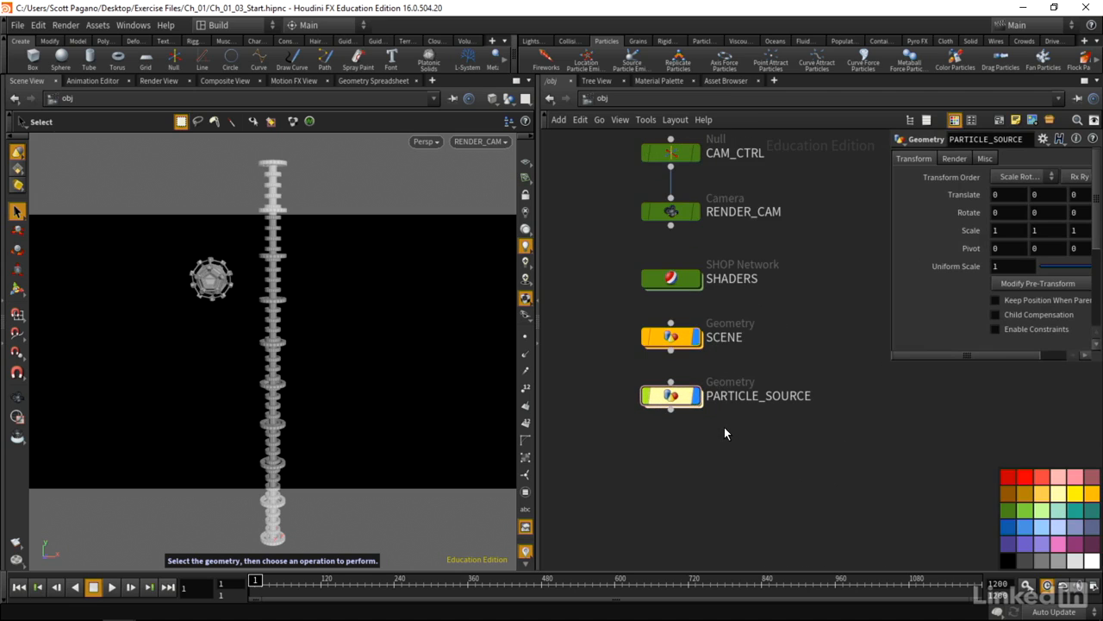
Hide the SCENE object and create a source particle emitter from PARTICLE_SOURCE at frame 1.
{"action": "left_click", "coordinate": [697, 337]}
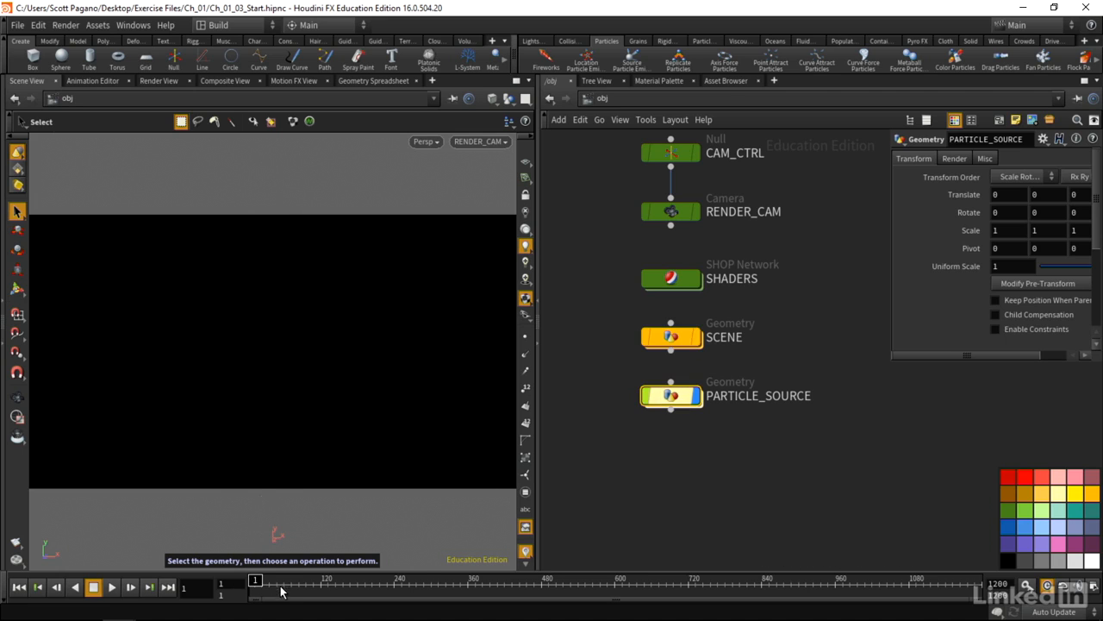
{"action": "left_click_drag", "start_coordinate": [278, 585], "coordinate": [255, 610]}
{"action": "left_click", "coordinate": [628, 69]}
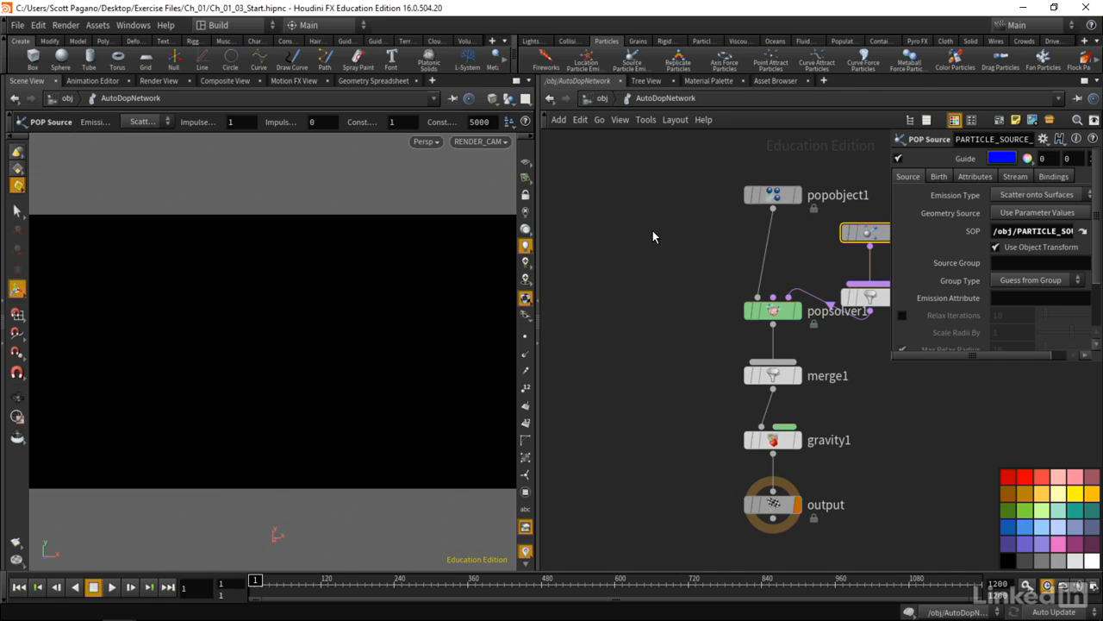
At the object level, line up source_particles beneath PARTICLE_SOURCE and place AutoDopNetwork below it.
{"action": "key", "text": "u"}
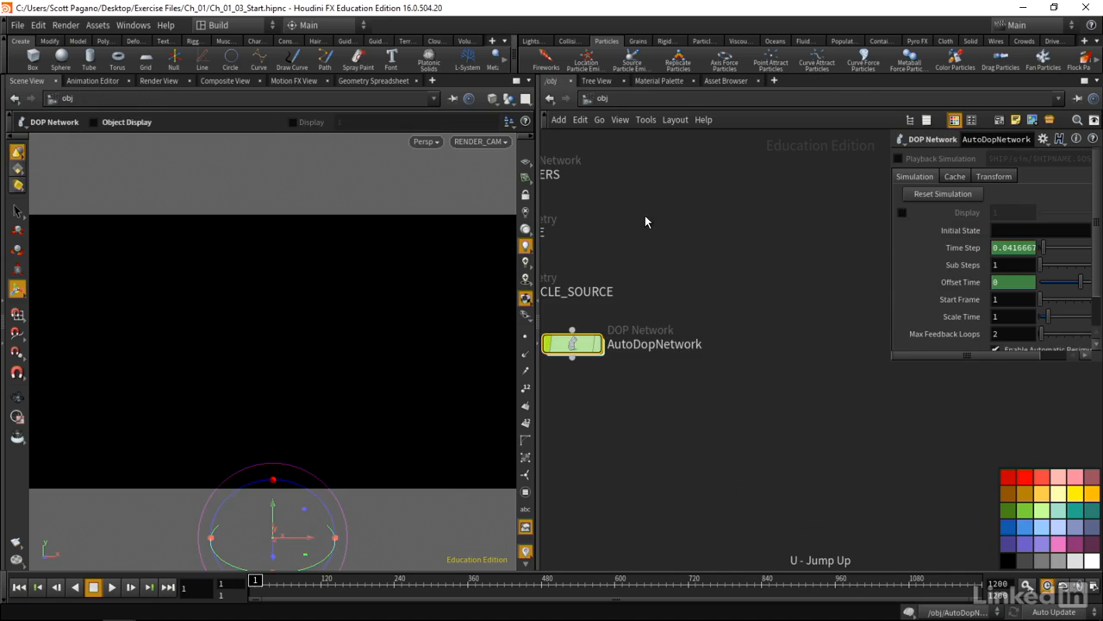
{"action": "middle_click_drag", "start_coordinate": [695, 259], "coordinate": [777, 363]}
{"action": "scroll", "coordinate": [748, 300], "scroll_direction": "up", "scroll_amount": 1}
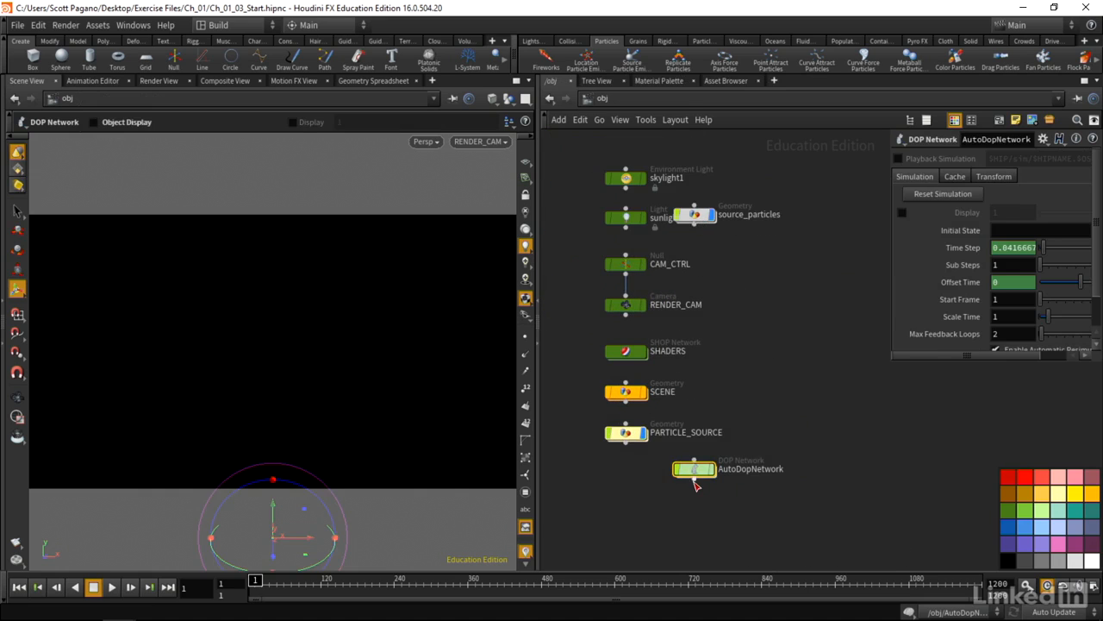
{"action": "left_click_drag", "start_coordinate": [694, 472], "coordinate": [625, 532]}
{"action": "left_click_drag", "start_coordinate": [679, 216], "coordinate": [609, 471]}
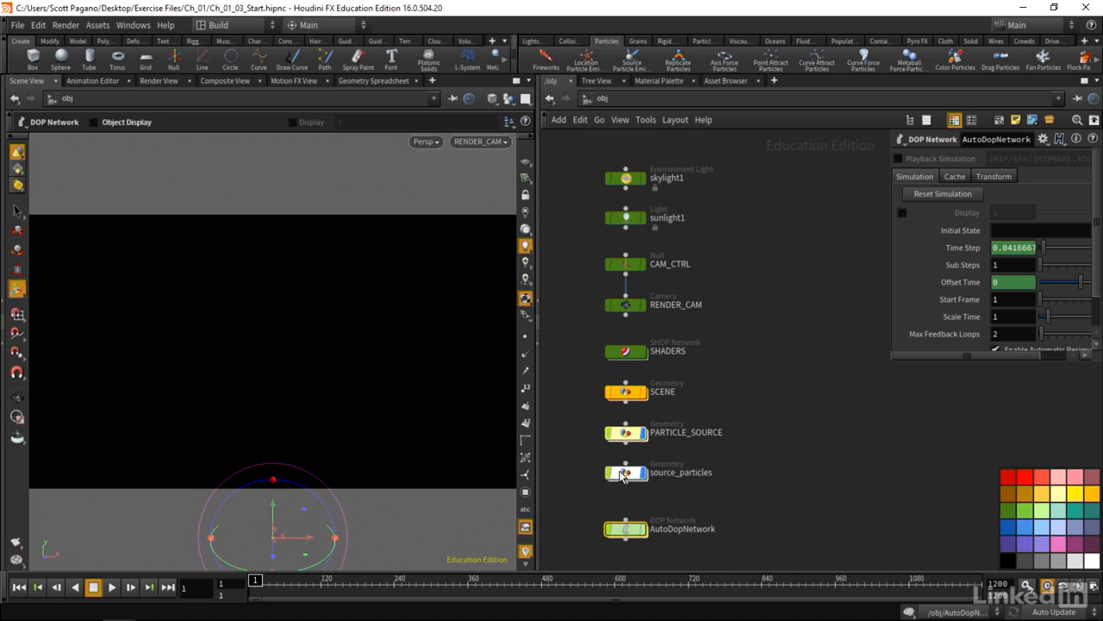
Rename source_particles as PARTICLE_RESULT and color the node orange.
{"action": "scroll", "coordinate": [669, 494], "scroll_direction": "up", "scroll_amount": 1}
{"action": "scroll", "coordinate": [669, 494], "scroll_direction": "up", "scroll_amount": 2}
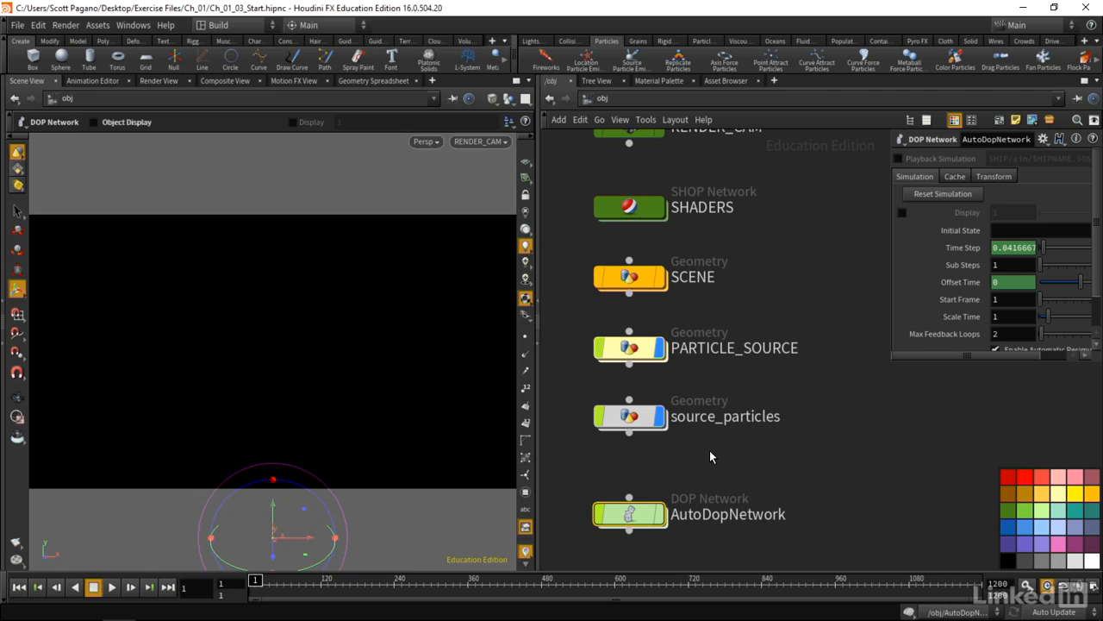
{"action": "double_click", "coordinate": [705, 417]}
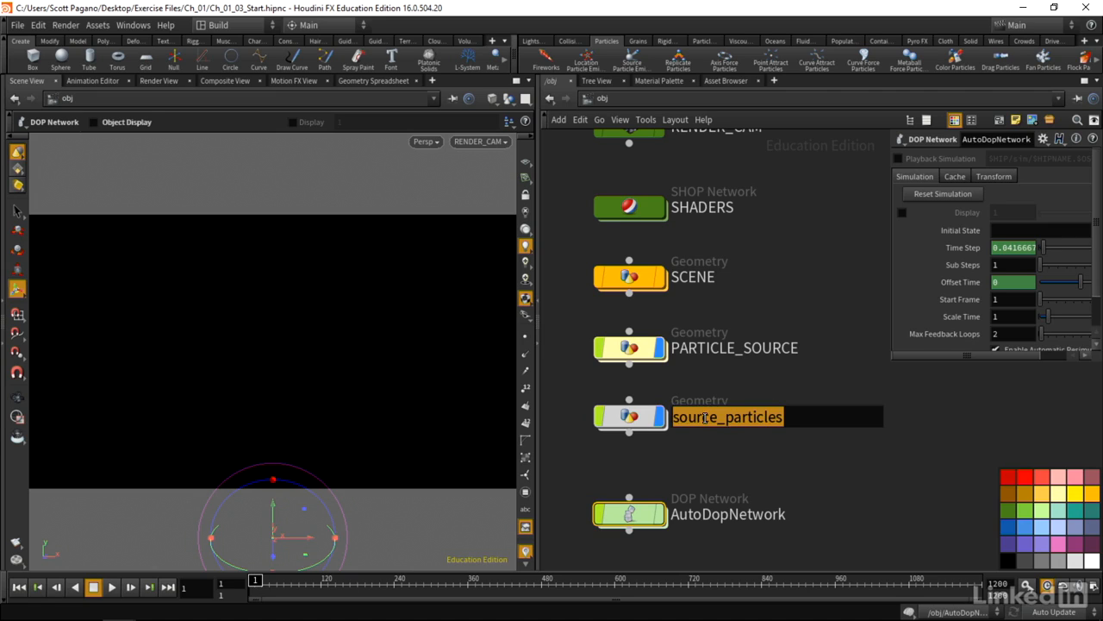
{"action": "type", "text": "PARTI"}
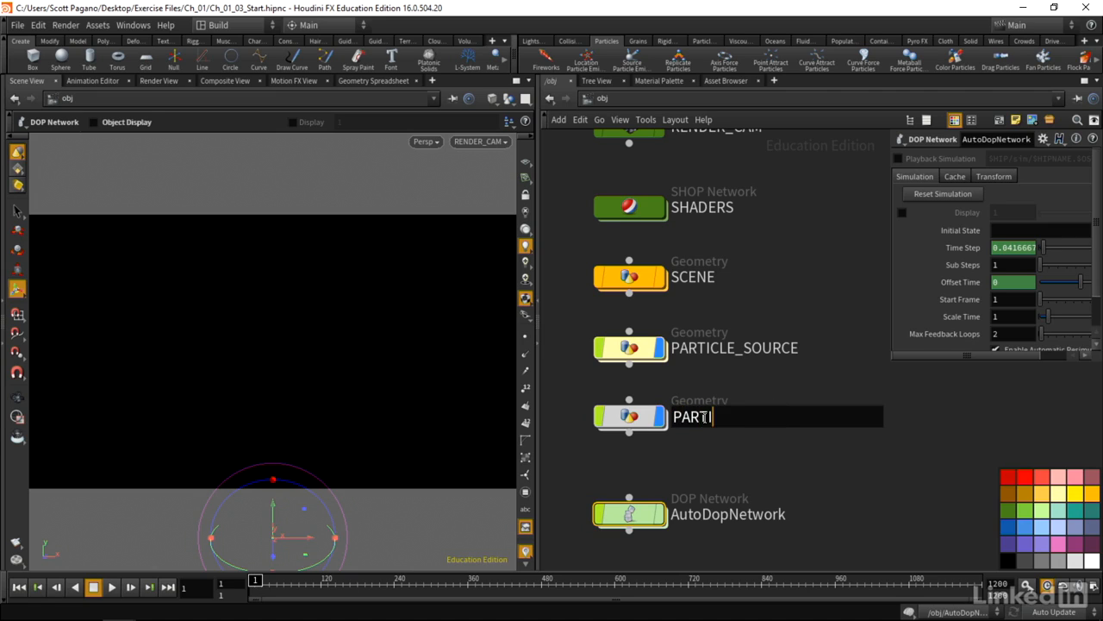
{"action": "type", "text": "CLE_RESULT"}
{"action": "key", "text": "Return"}
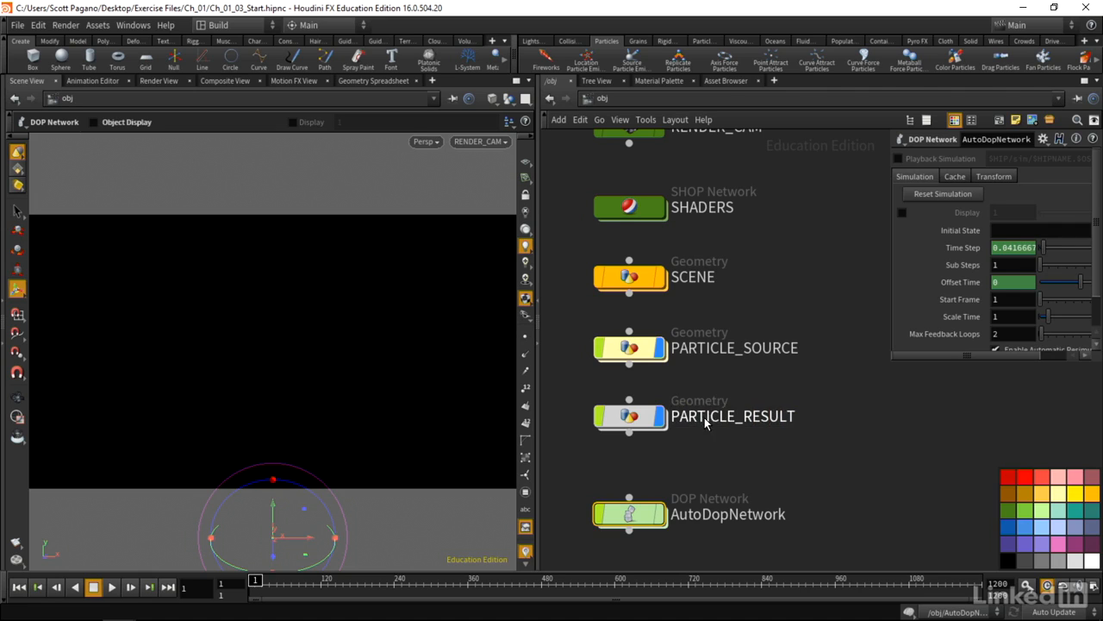
{"action": "left_click", "coordinate": [635, 419]}
{"action": "left_click", "coordinate": [1092, 493]}
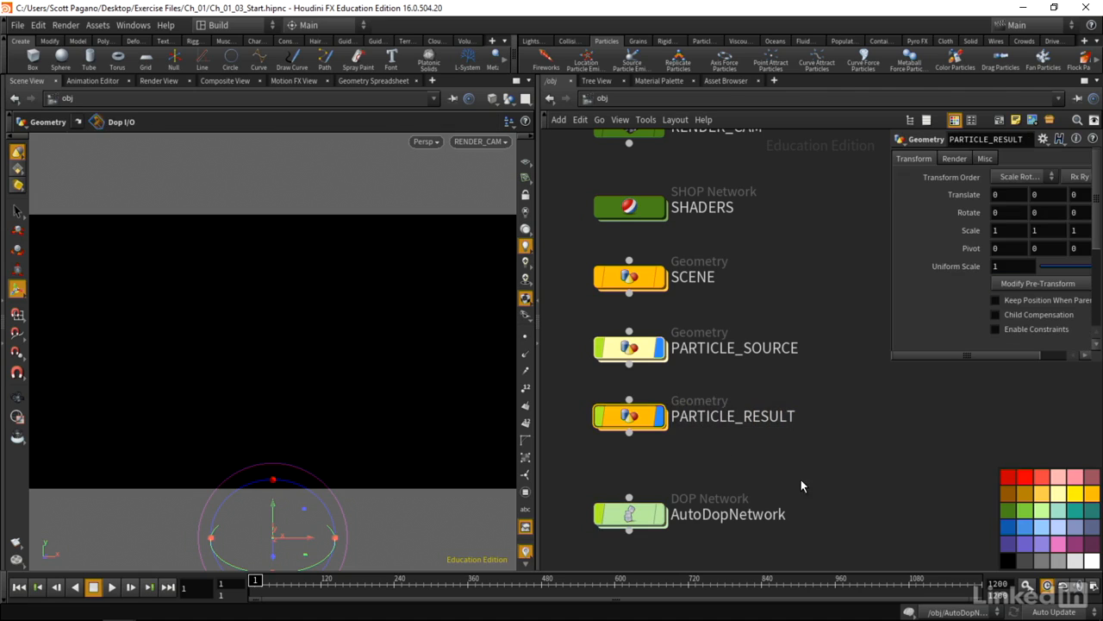
Move AutoDopNetwork closer below PARTICLE_RESULT, rename it PARTICLE_SIM, and color it purple.
{"action": "left_click_drag", "start_coordinate": [706, 517], "coordinate": [706, 487]}
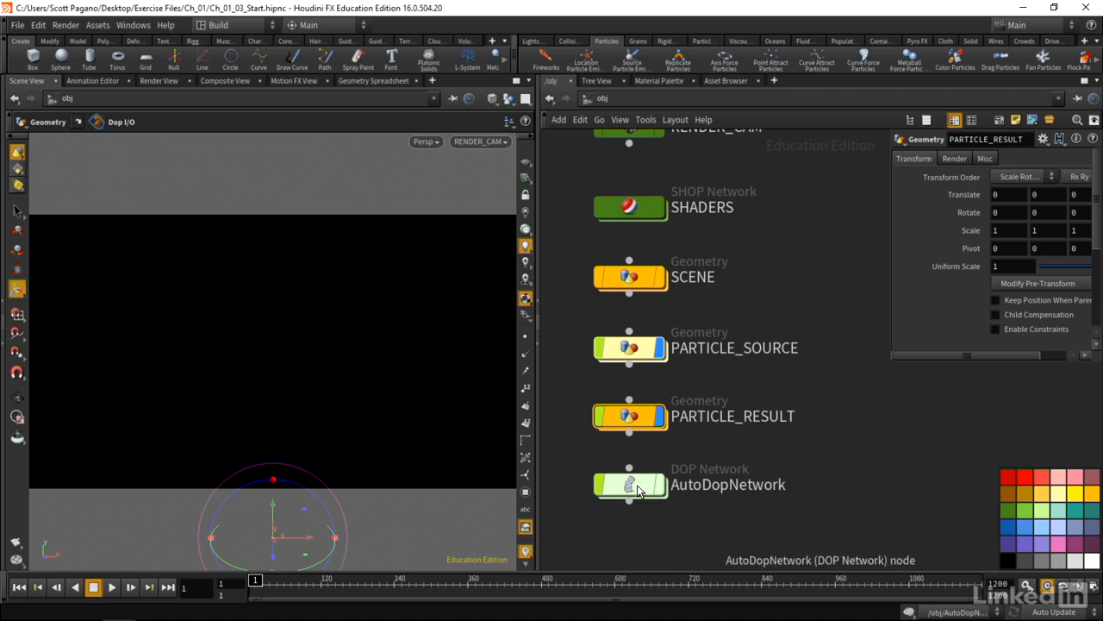
{"action": "double_click", "coordinate": [706, 488]}
{"action": "type", "text": "PARTICLE_SIM"}
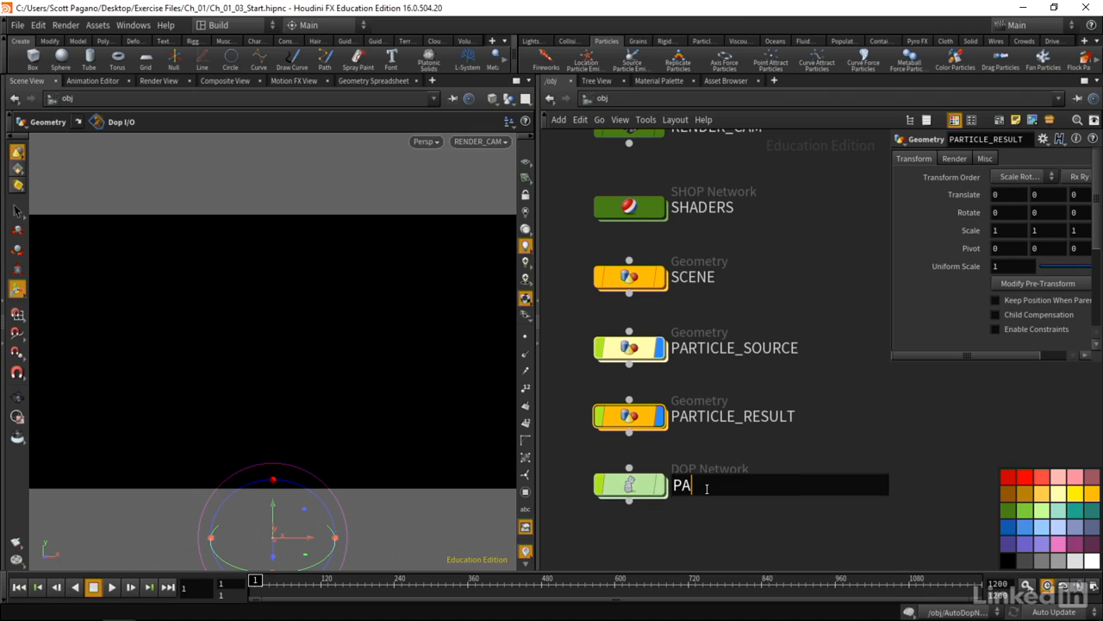
{"action": "key", "text": "Return"}
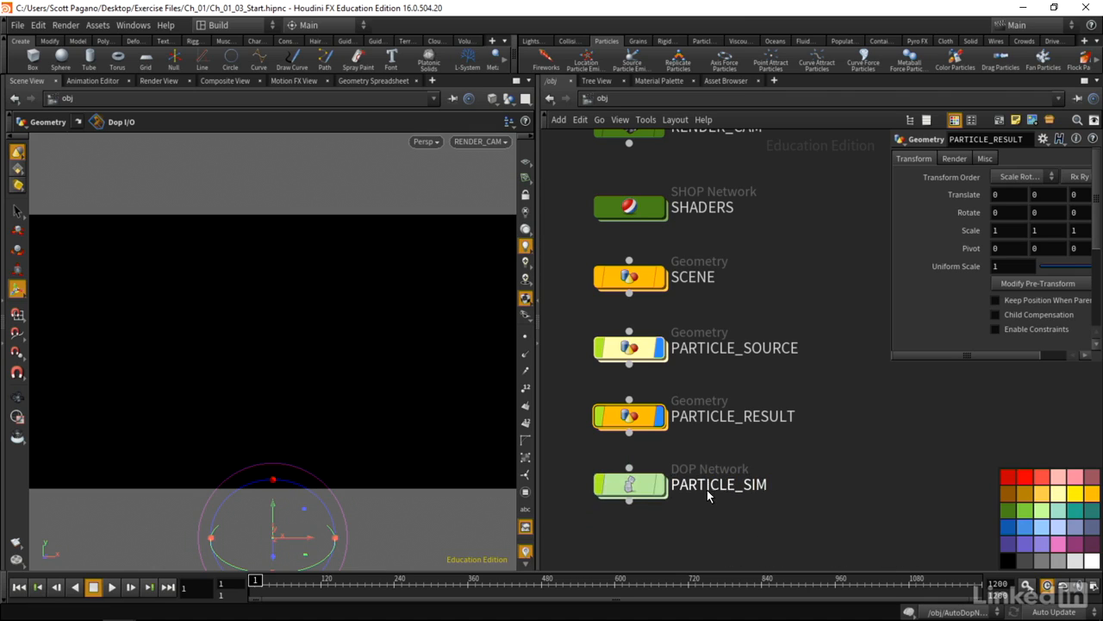
{"action": "left_click", "coordinate": [710, 493]}
{"action": "left_click", "coordinate": [1009, 544]}
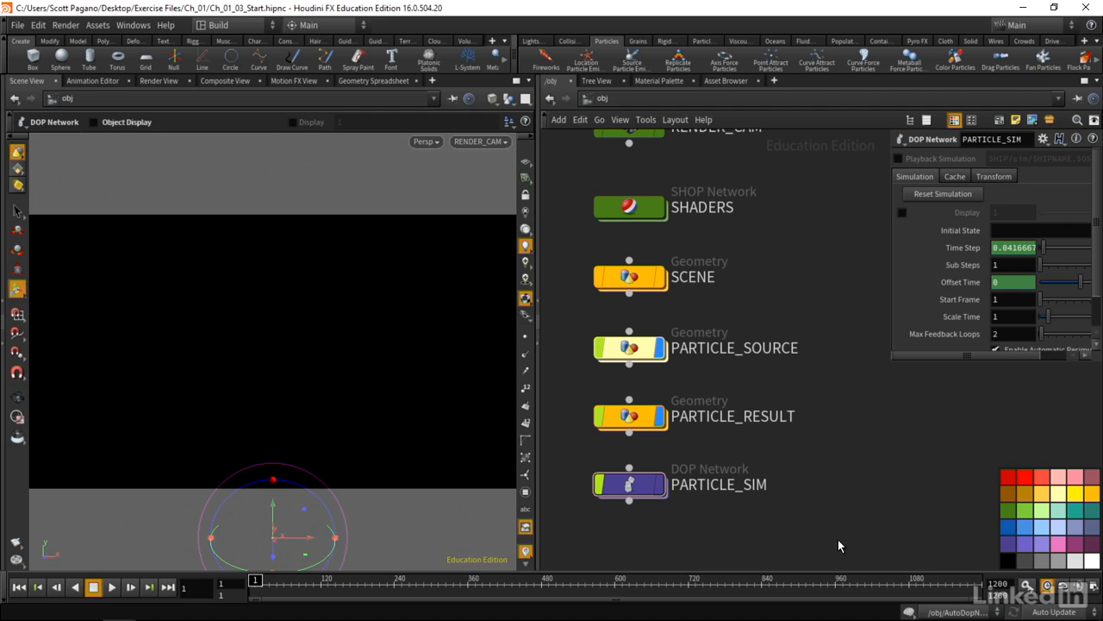
Hide the PARTICLE_SOURCE object and go inside the PARTICLE_SIM network.
{"action": "left_click", "coordinate": [660, 347]}
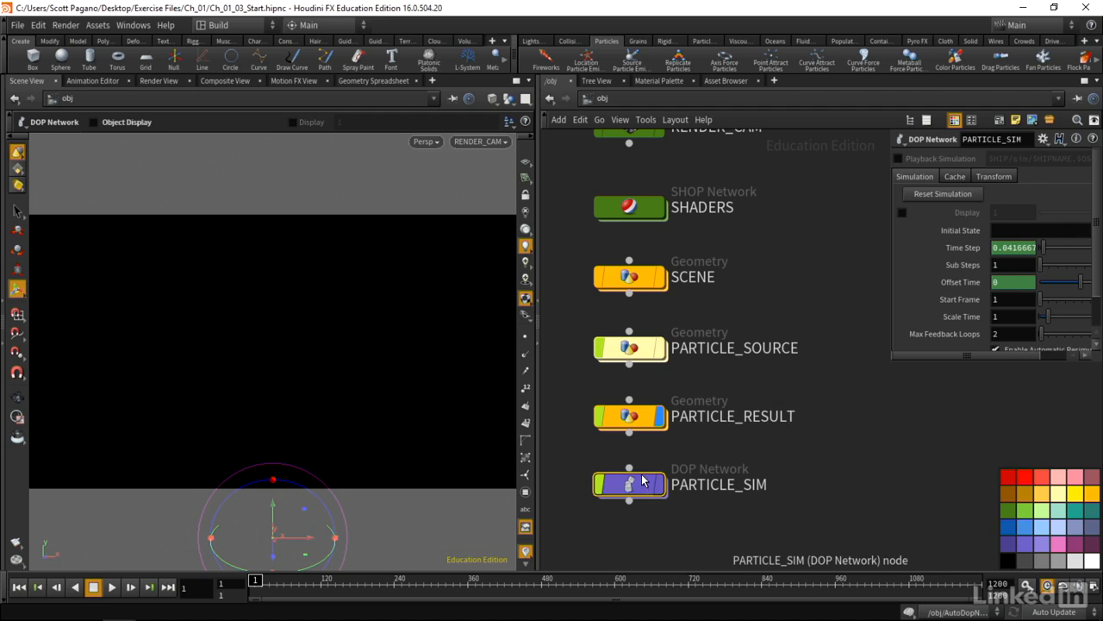
{"action": "key", "text": "i"}
{"action": "middle_click_drag", "start_coordinate": [687, 441], "coordinate": [564, 425]}
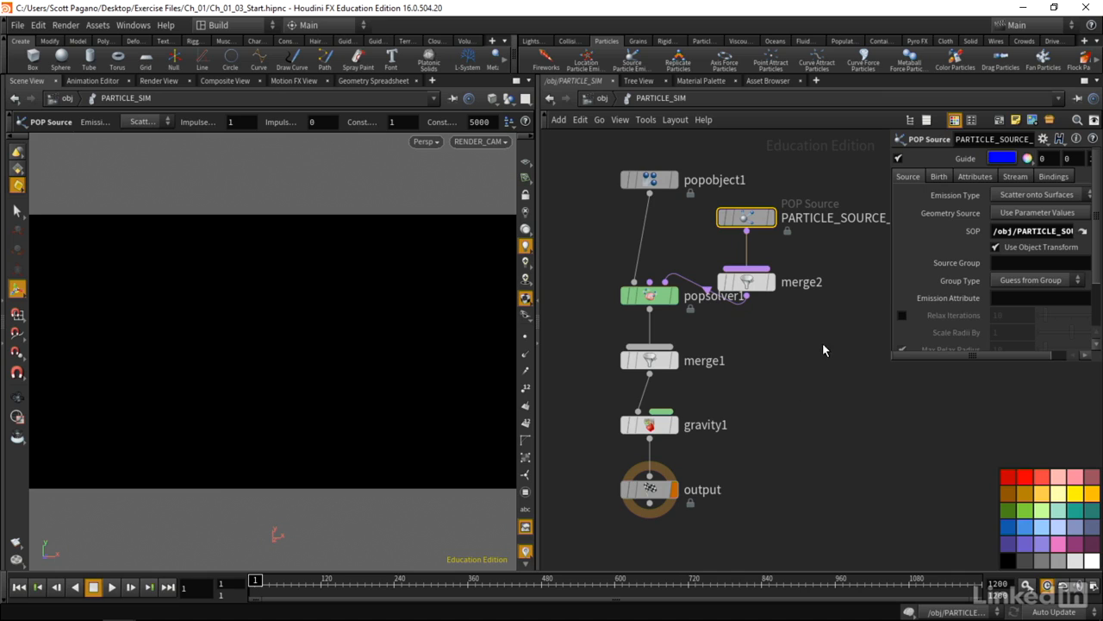
Delete the merge2, merge1, and gravity1 nodes from the PARTICLE_SIM network.
{"action": "left_click", "coordinate": [728, 281]}
{"action": "key", "text": "Delete"}
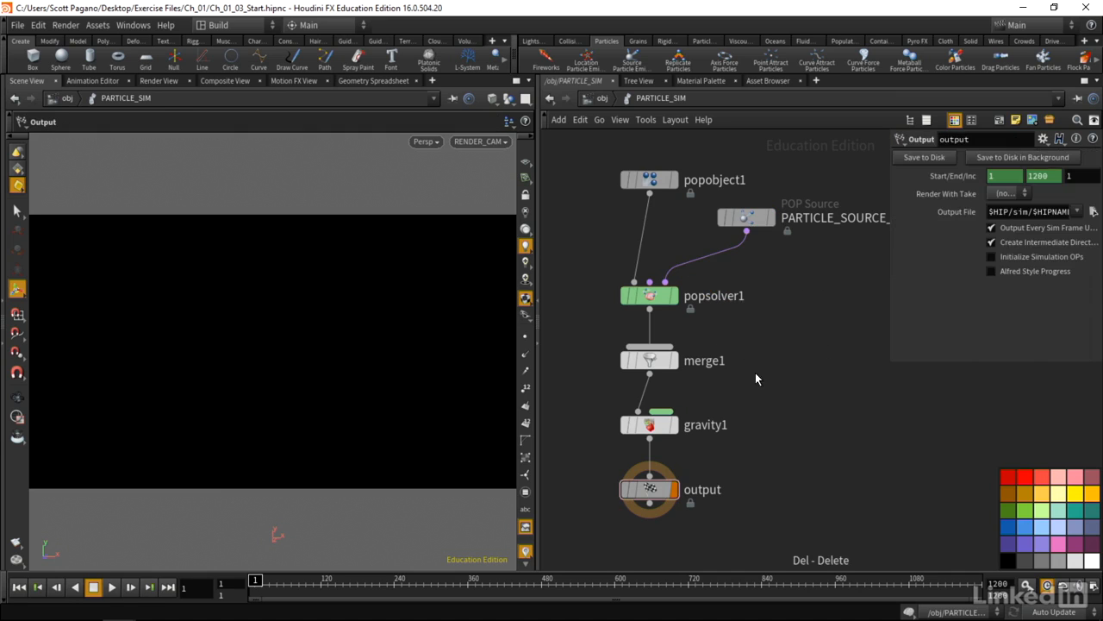
{"action": "left_click_drag", "start_coordinate": [740, 390], "coordinate": [662, 437]}
{"action": "key", "text": "Delete"}
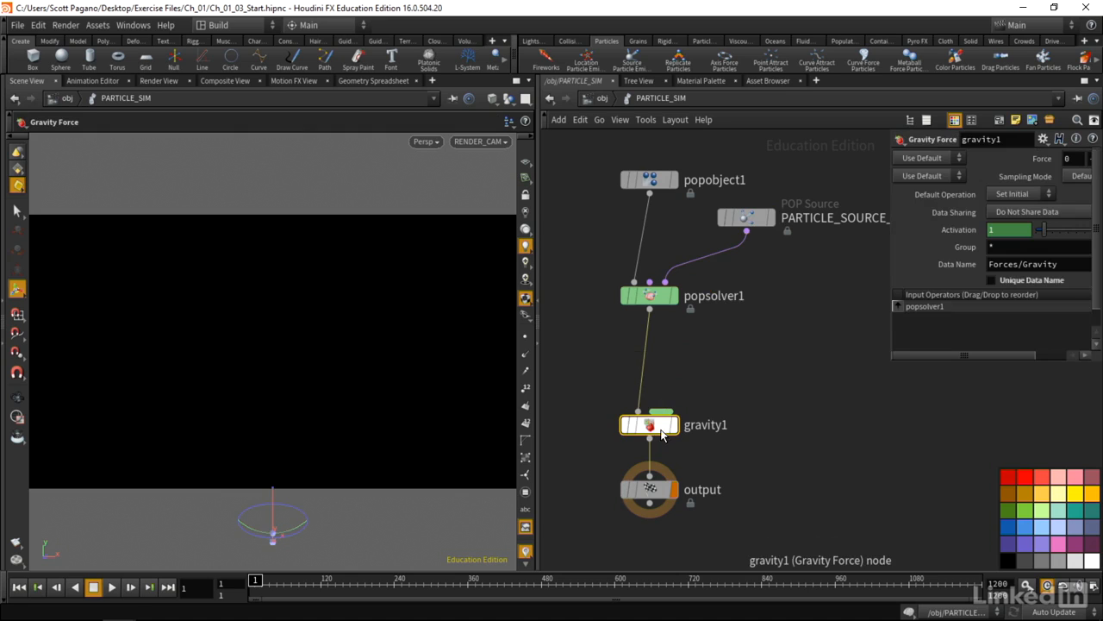
{"action": "key", "text": "Delete"}
Move popsolver1 just above output, arrange popobject1 and PARTICLE_SOURCE_source side by side above it, and hide the parameter overlay and color palette.
{"action": "left_click_drag", "start_coordinate": [650, 297], "coordinate": [653, 410]}
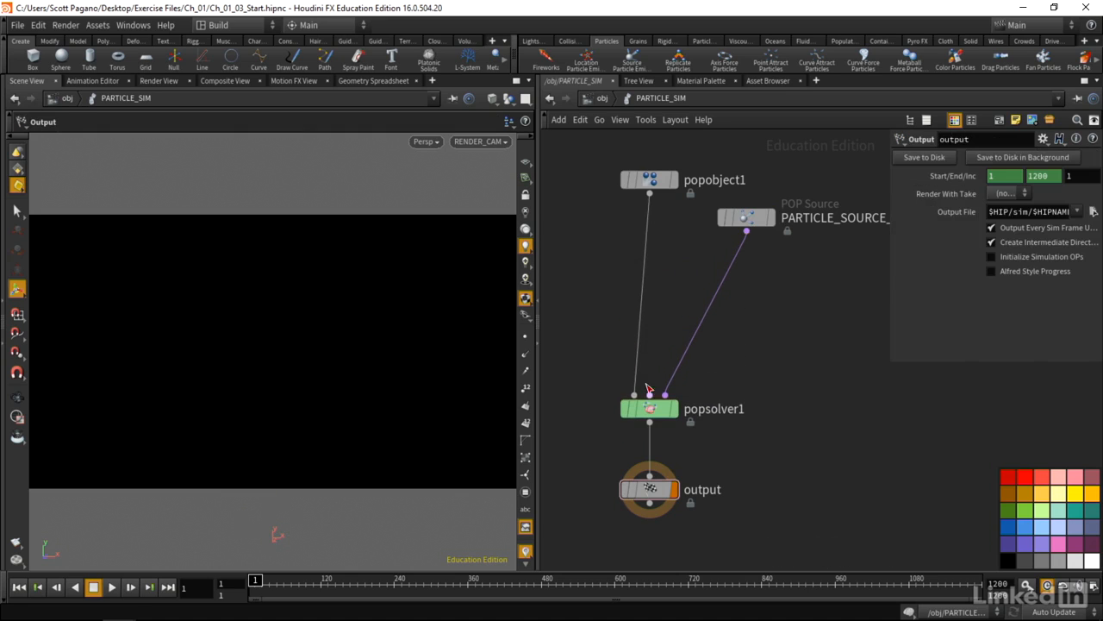
{"action": "left_click_drag", "start_coordinate": [649, 179], "coordinate": [573, 313]}
{"action": "left_click_drag", "start_coordinate": [771, 222], "coordinate": [739, 317]}
{"action": "middle_click_drag", "start_coordinate": [812, 356], "coordinate": [910, 283]}
{"action": "key", "text": "p"}
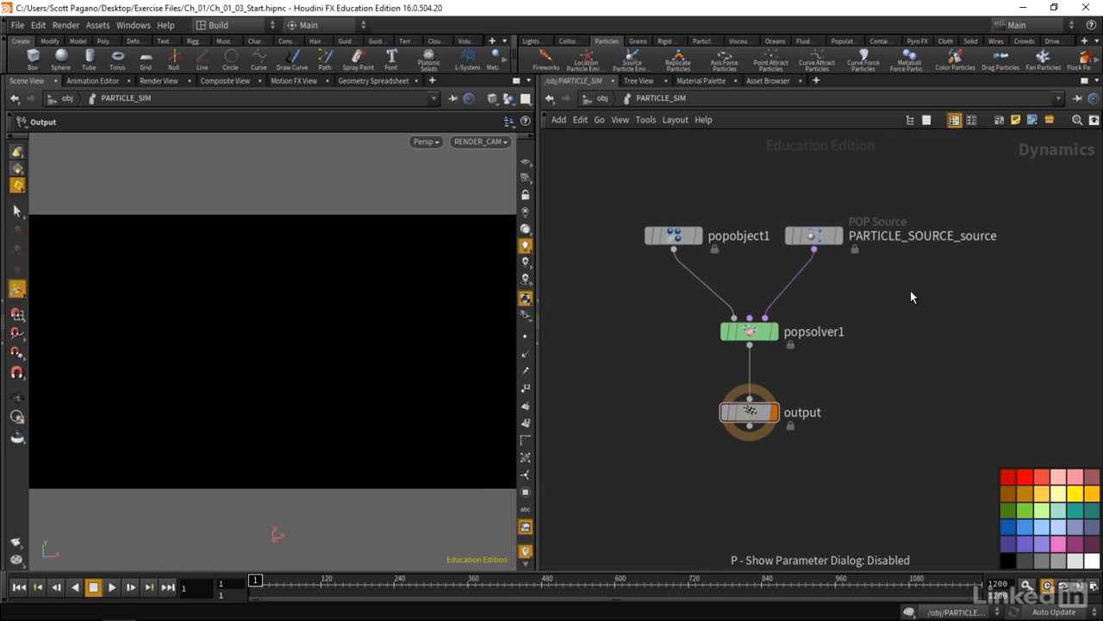
{"action": "key", "text": "c"}
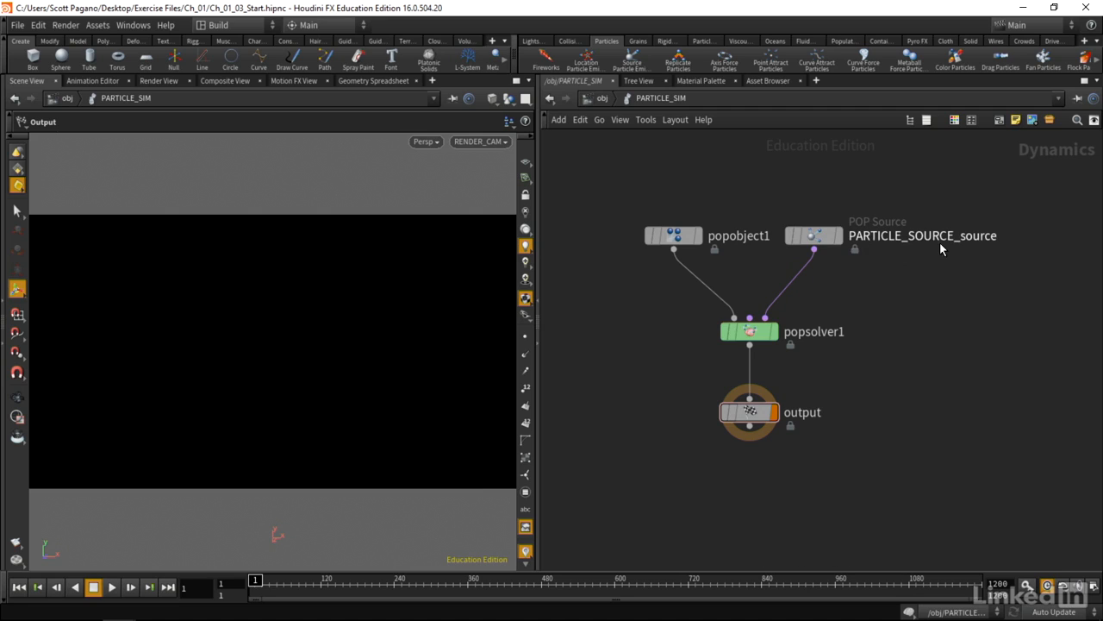
Show the parameters of PARTICLE_SOURCE_source, widen the overlay to read the full SOP path, and hide it again.
{"action": "key", "text": "p"}
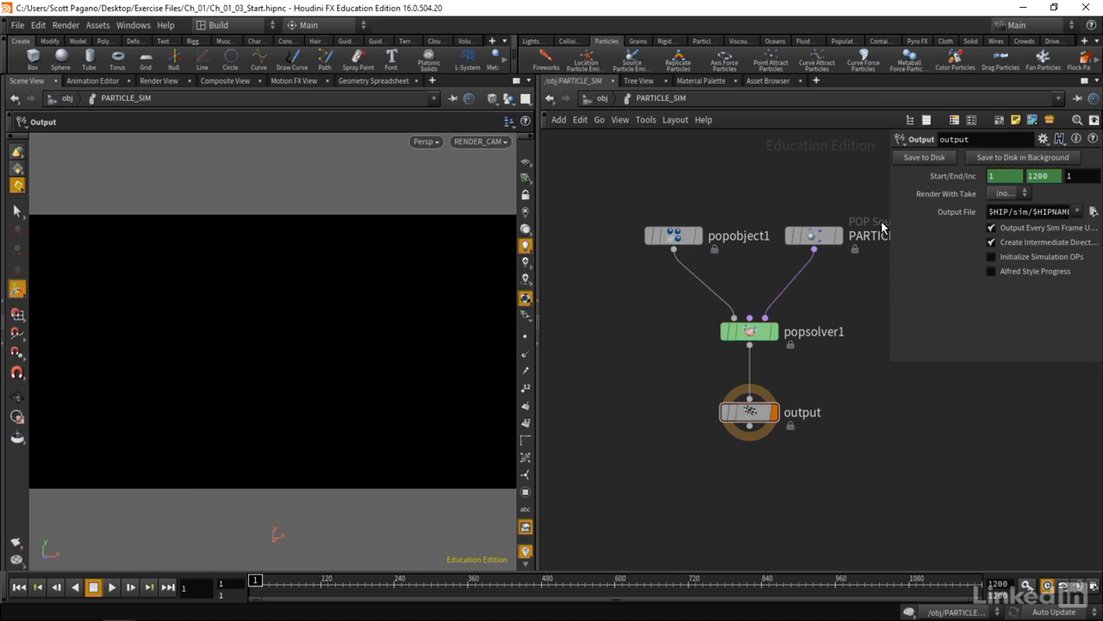
{"action": "left_click", "coordinate": [823, 234]}
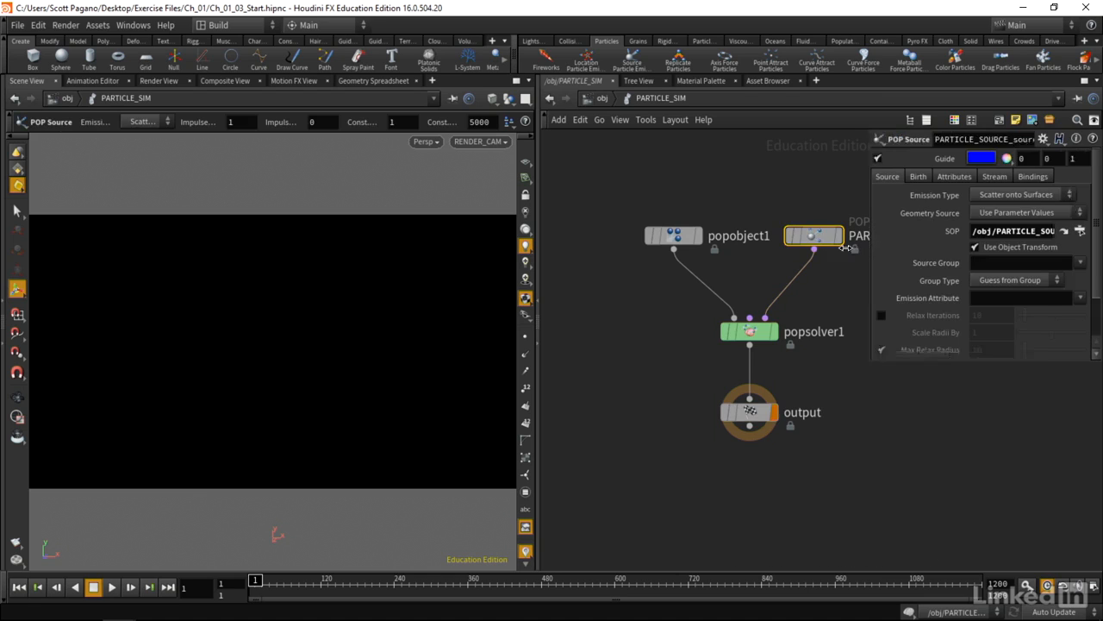
{"action": "left_click_drag", "start_coordinate": [845, 247], "coordinate": [694, 253]}
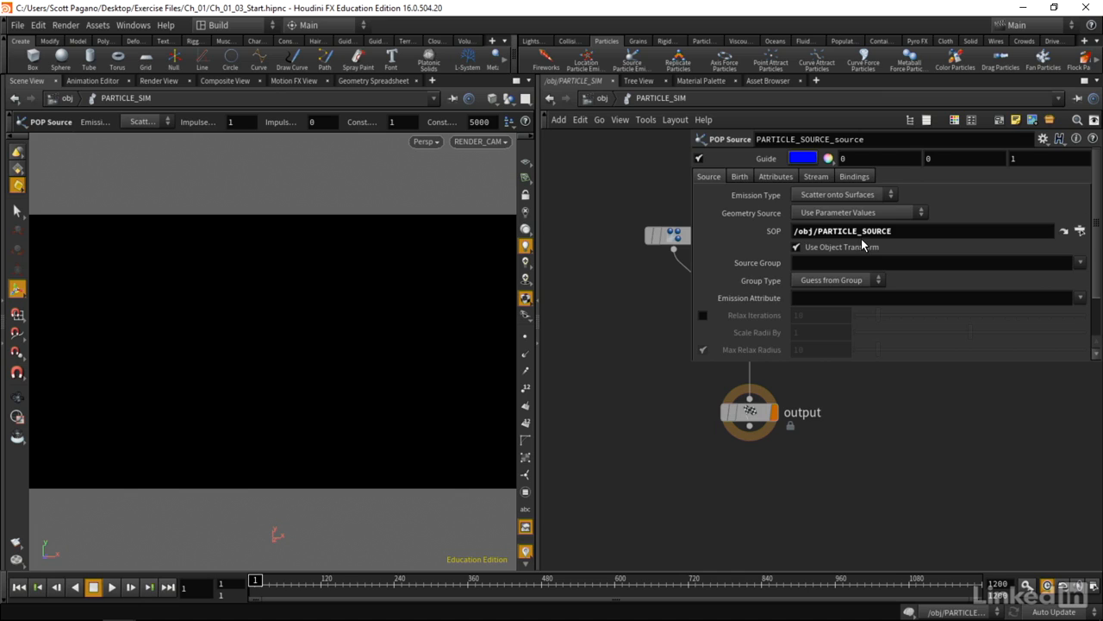
{"action": "key", "text": "p"}
Examine the collision and physical parameters of popobject1.
{"action": "left_click", "coordinate": [685, 246]}
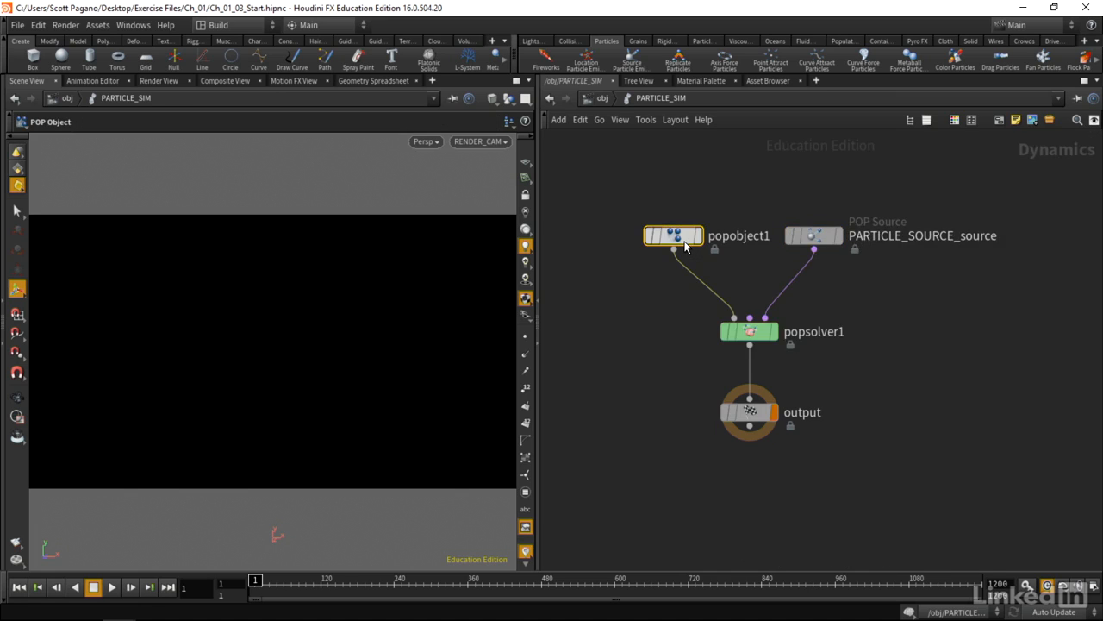
{"action": "key", "text": "p"}
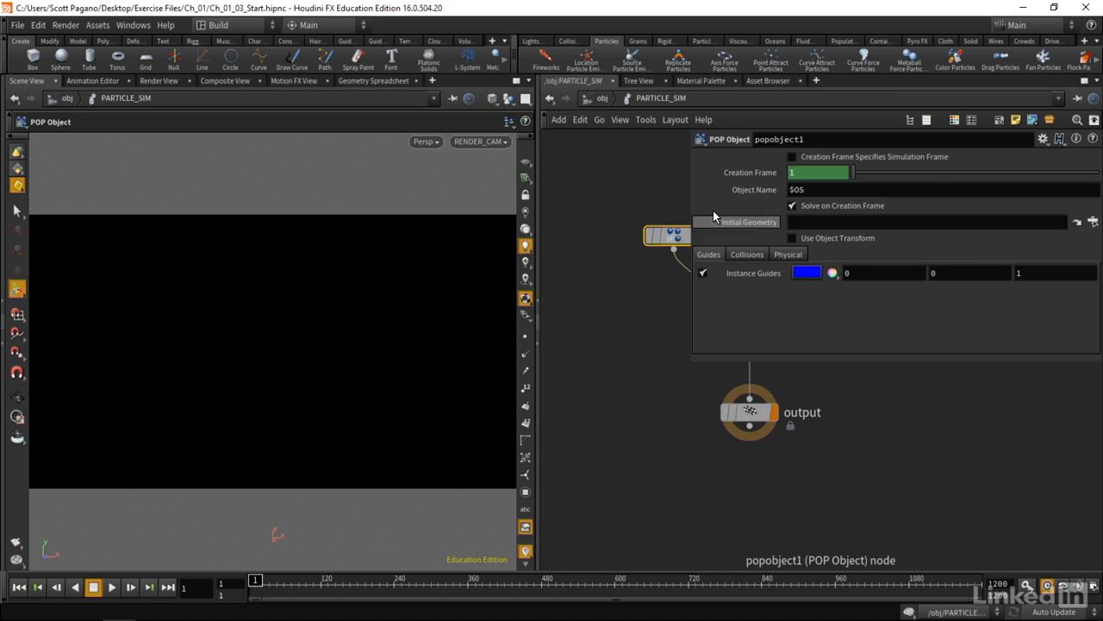
{"action": "left_click", "coordinate": [745, 256]}
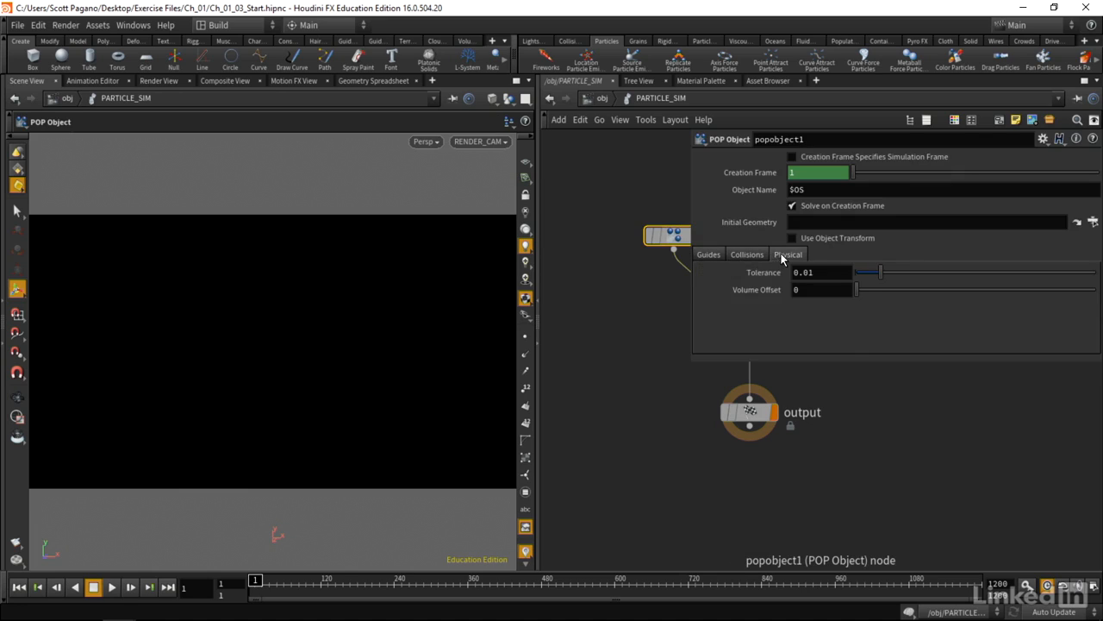
{"action": "left_click", "coordinate": [781, 254]}
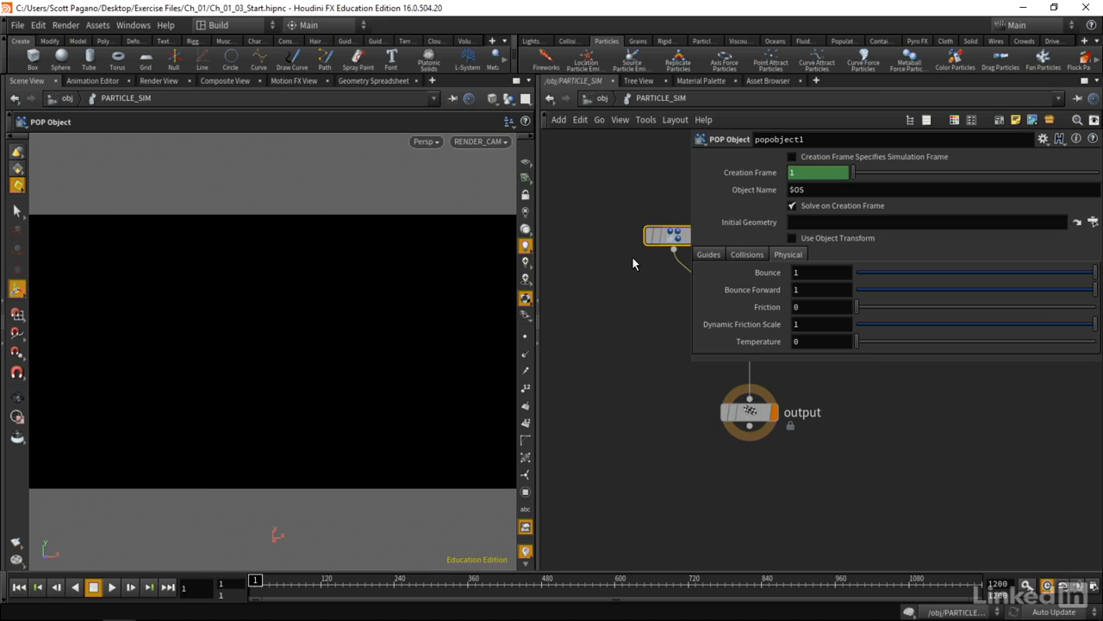
{"action": "key", "text": "p"}
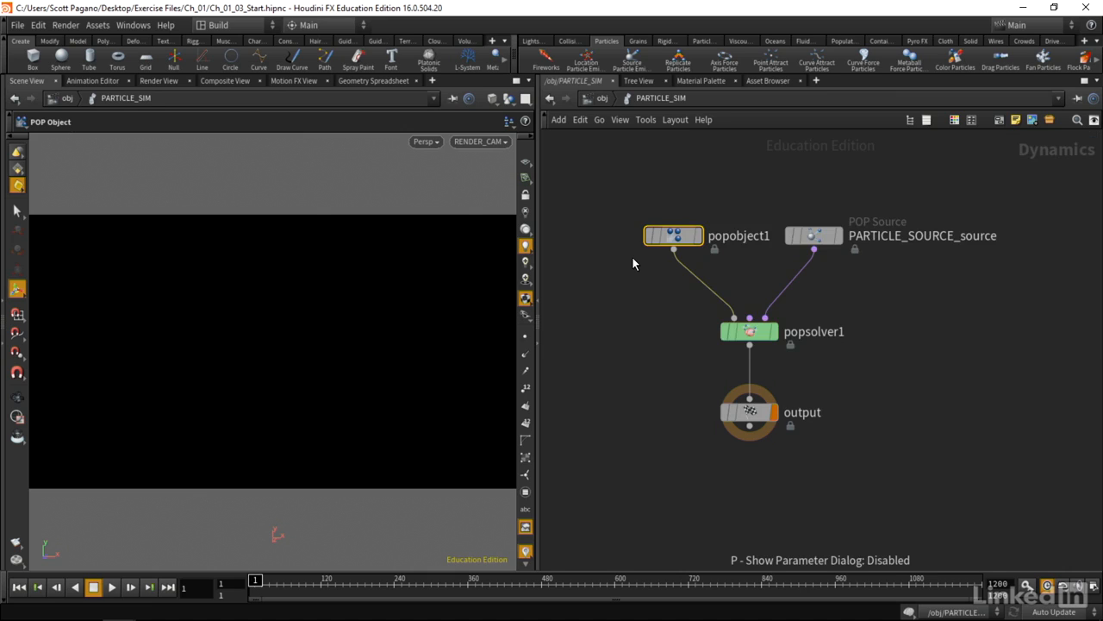
Examine popsolver1's substep, update, collision behavior, sleeping, bindings, and distribution parameters.
{"action": "left_click", "coordinate": [750, 336]}
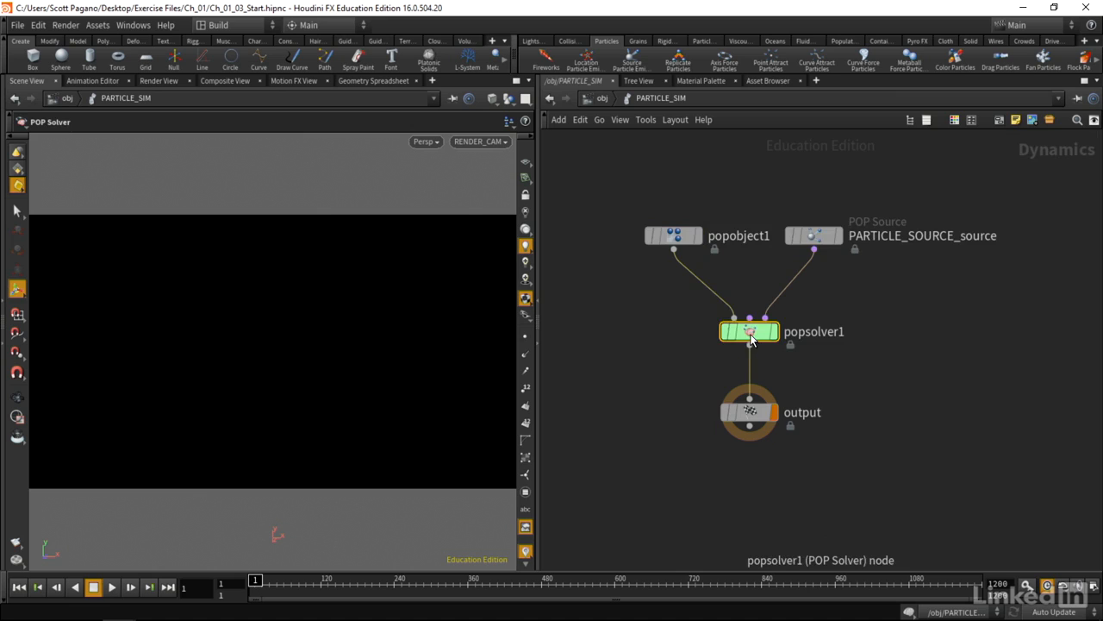
{"action": "key", "text": "p"}
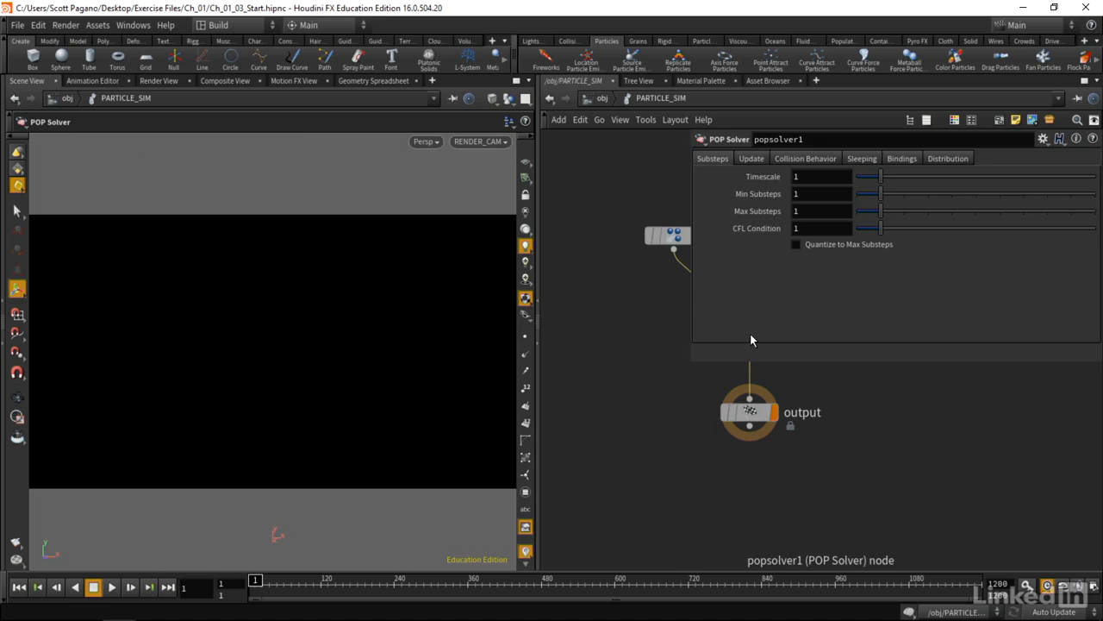
{"action": "left_click", "coordinate": [762, 158]}
{"action": "left_click", "coordinate": [789, 158]}
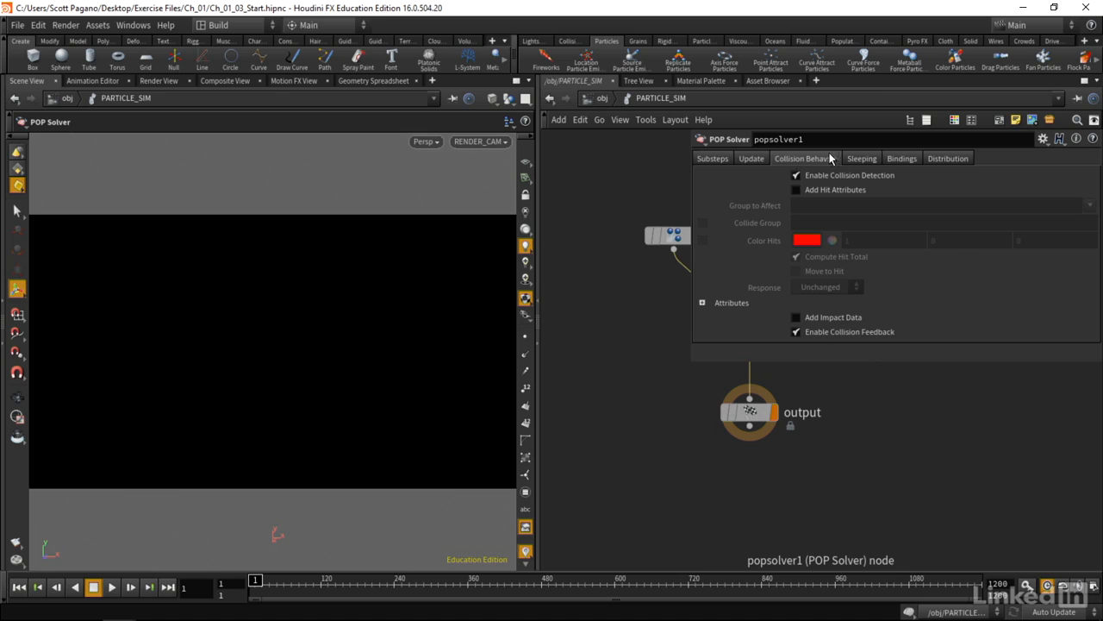
{"action": "left_click", "coordinate": [853, 159]}
{"action": "left_click", "coordinate": [898, 158]}
{"action": "left_click", "coordinate": [940, 158]}
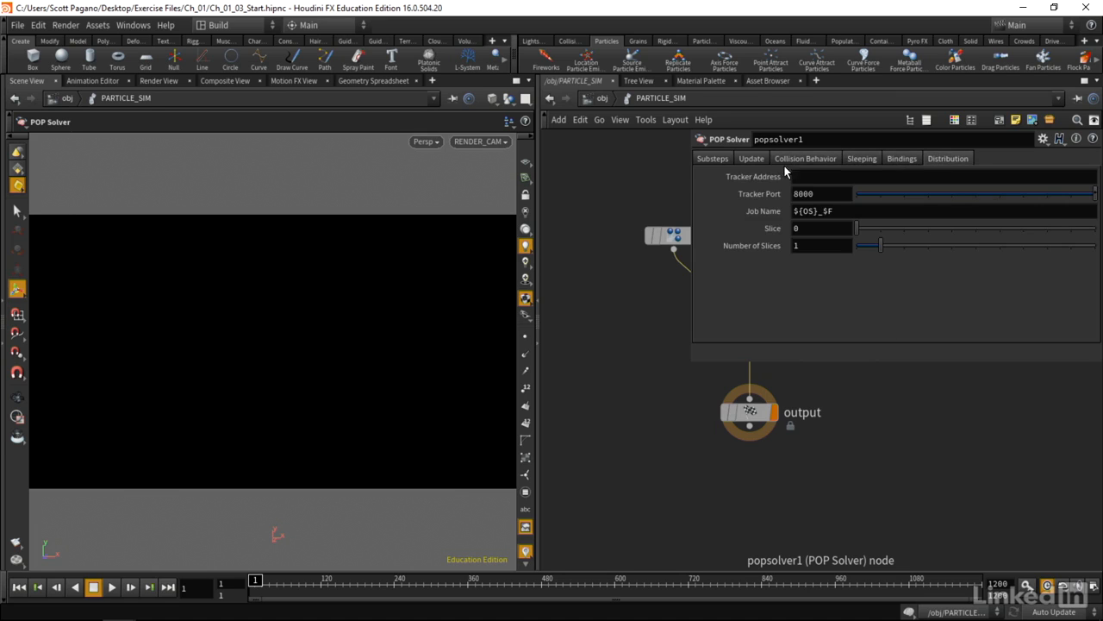
{"action": "left_click", "coordinate": [712, 159]}
{"action": "key", "text": "p"}
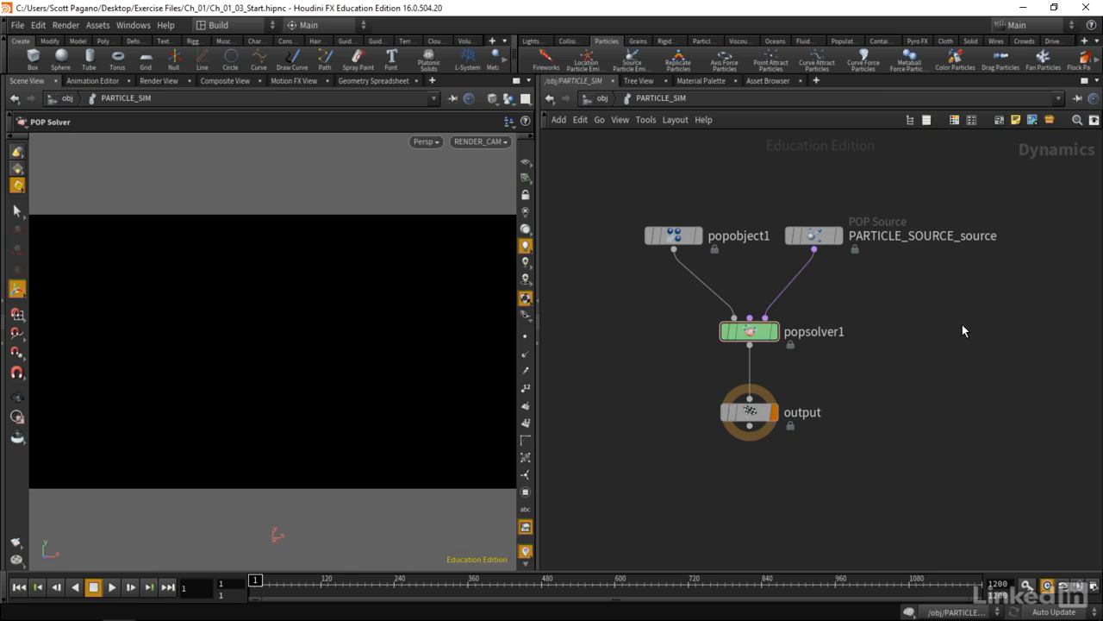
Play the simulation to check the particle emission, stop it, and return to the first frame.
{"action": "left_click", "coordinate": [112, 587]}
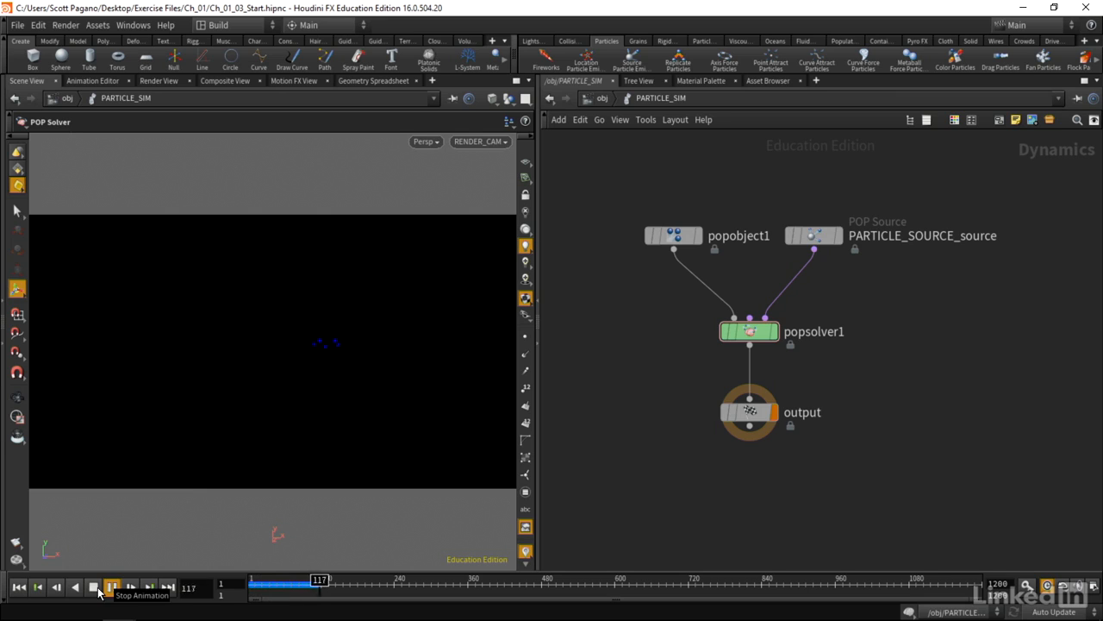
{"action": "left_click", "coordinate": [98, 589]}
{"action": "left_click", "coordinate": [21, 589]}
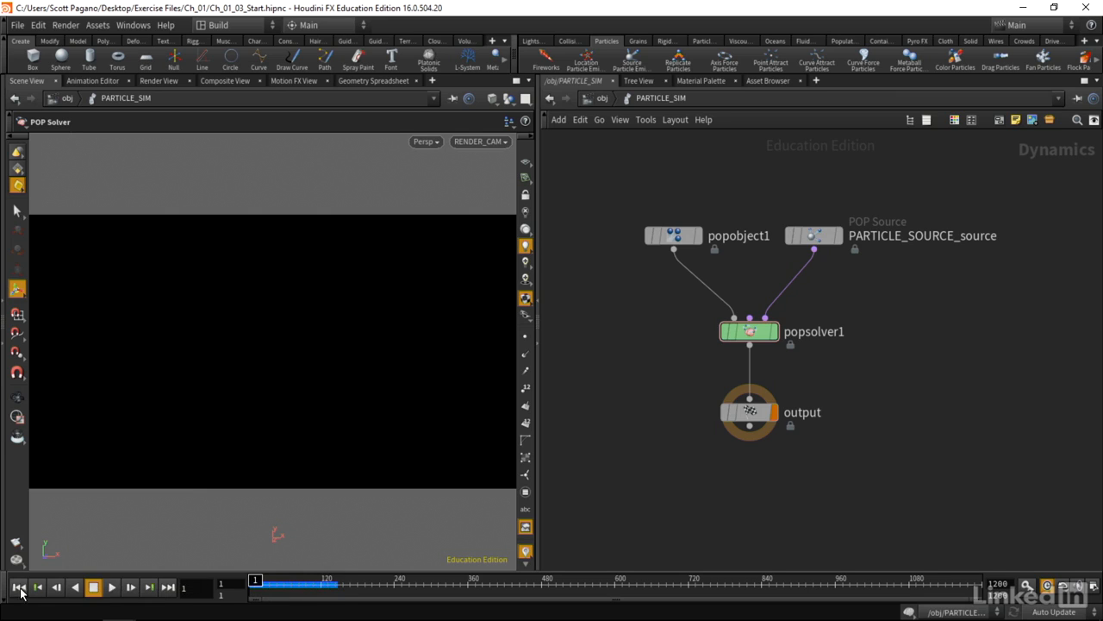
Set the Emission Type of PARTICLE_SOURCE_source to All Points and play the simulation.
{"action": "middle_click_drag", "start_coordinate": [895, 323], "coordinate": [812, 397]}
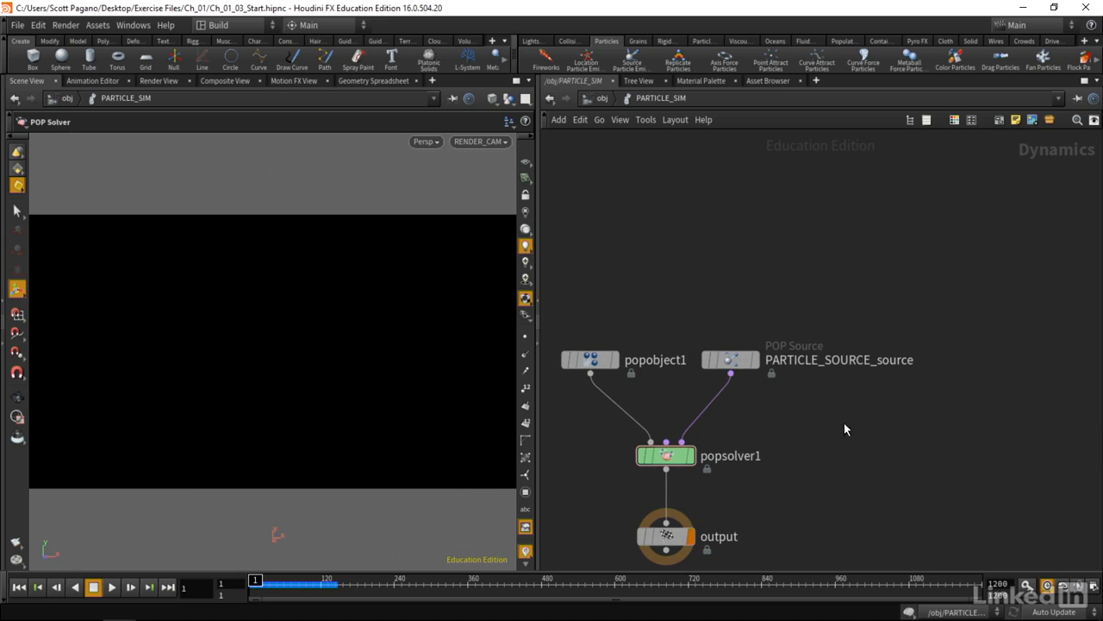
{"action": "left_click_drag", "start_coordinate": [844, 424], "coordinate": [739, 316]}
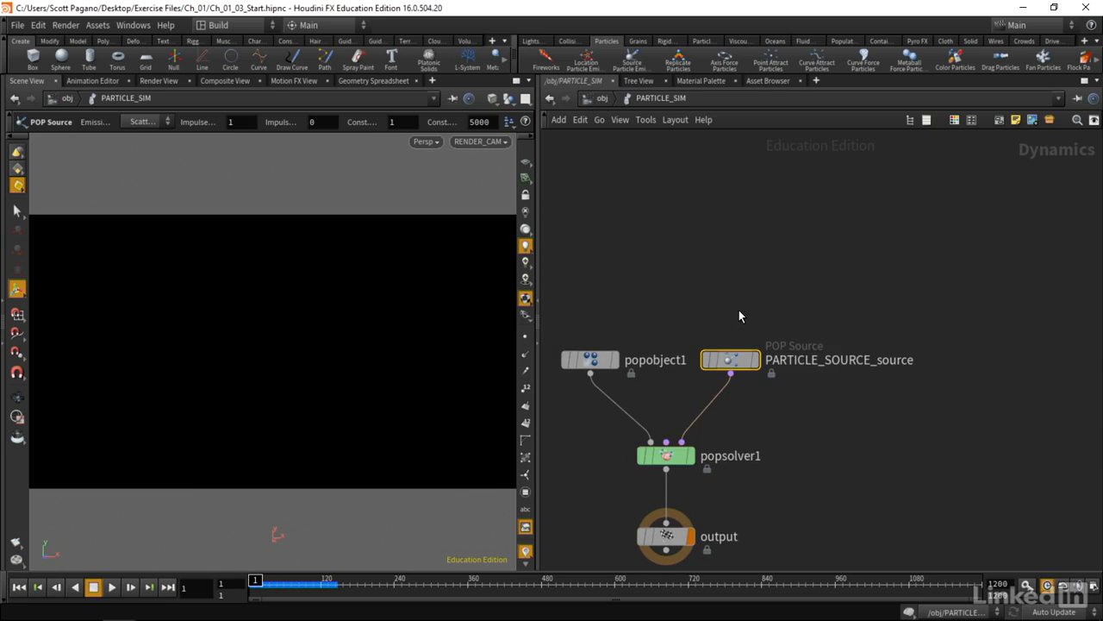
{"action": "key", "text": "p"}
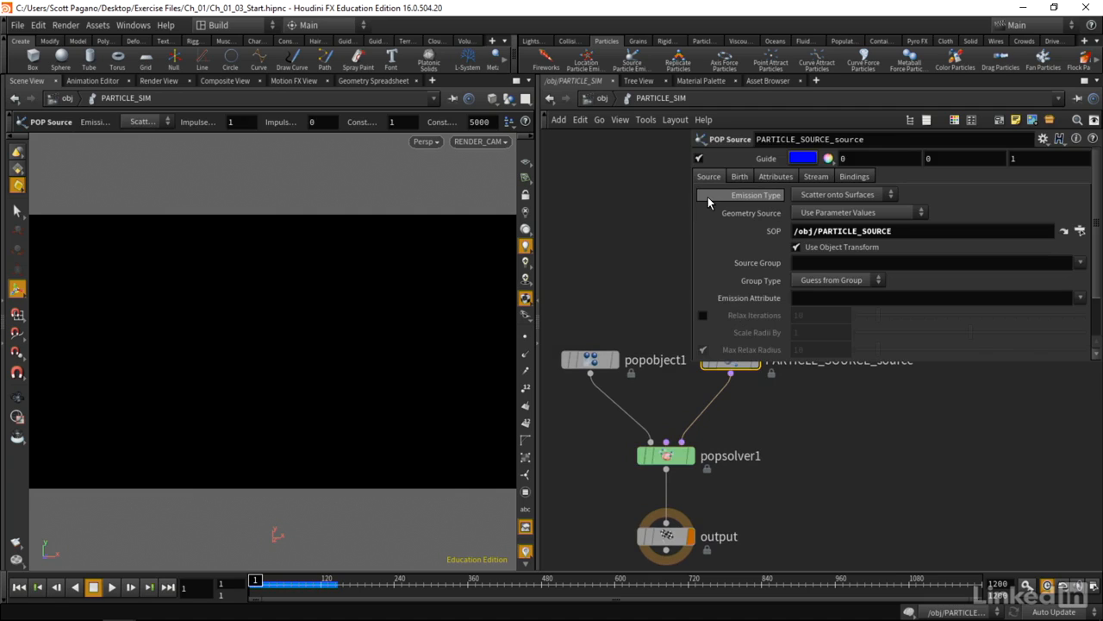
{"action": "mouse_move", "coordinate": [708, 197]}
{"action": "left_click", "coordinate": [800, 196]}
{"action": "left_click", "coordinate": [818, 198]}
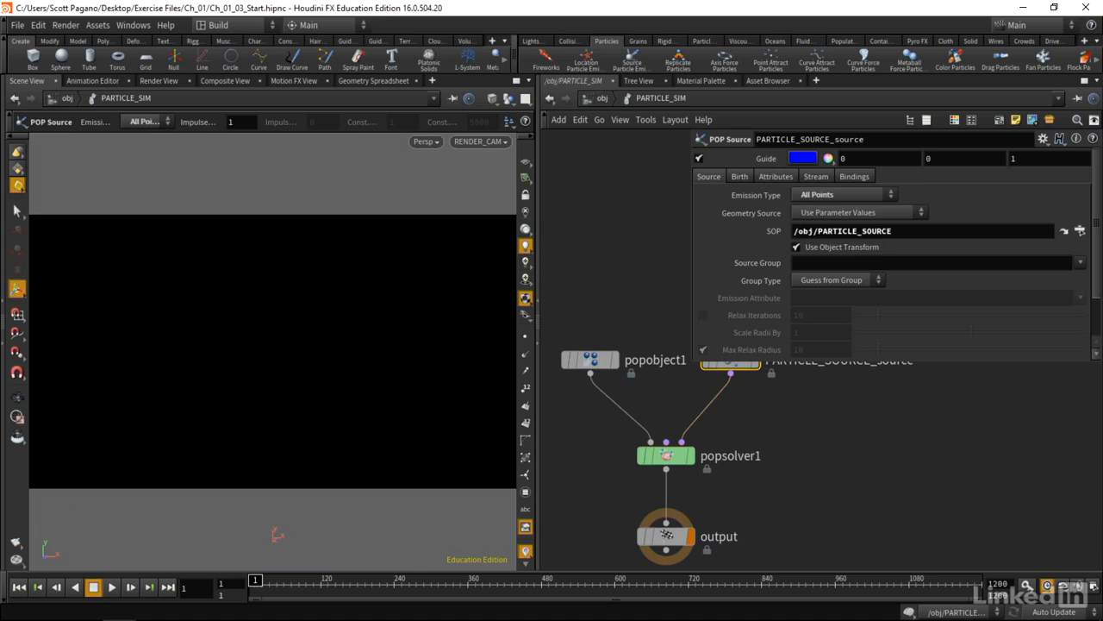
{"action": "left_click", "coordinate": [112, 587]}
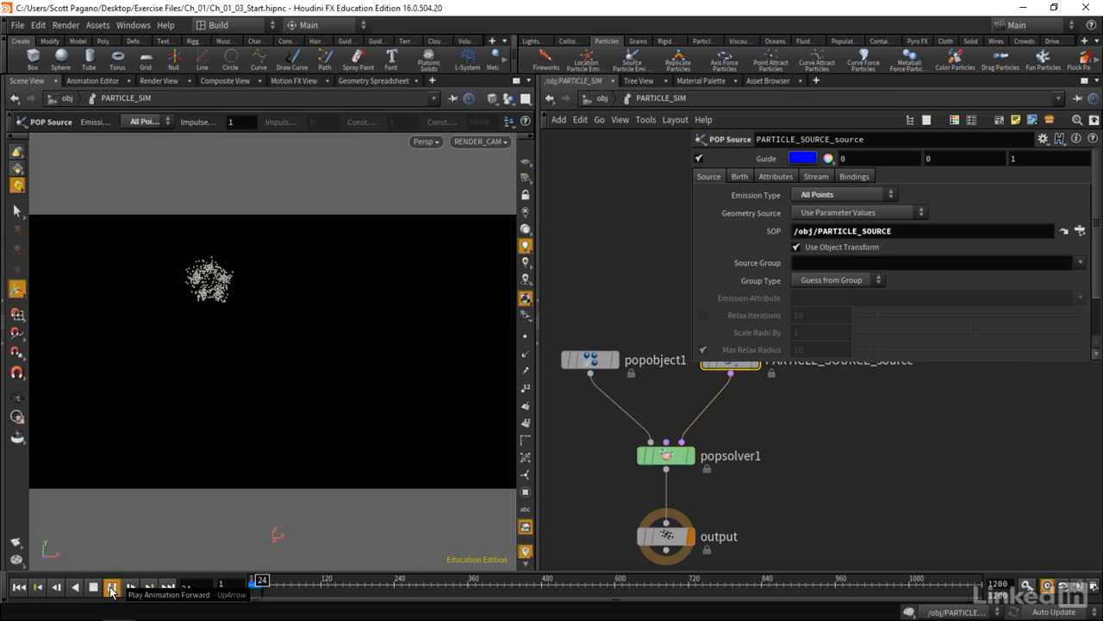